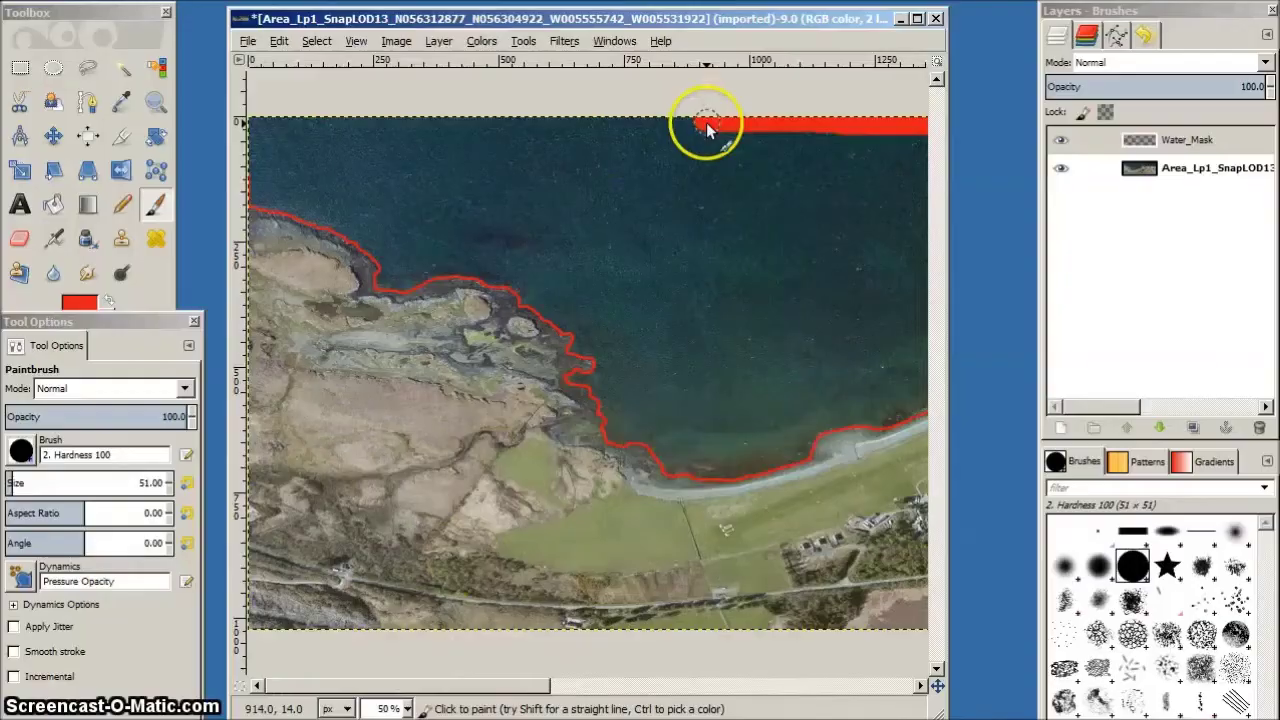
Close the red outline along the image's upper and left edges on Water_Mask and bucket-fill the enclosed sea with red.
mouse_move(703, 122)
left_mouse_down()
mouse_move(251, 124)
mouse_move(243, 171)
left_mouse_up()
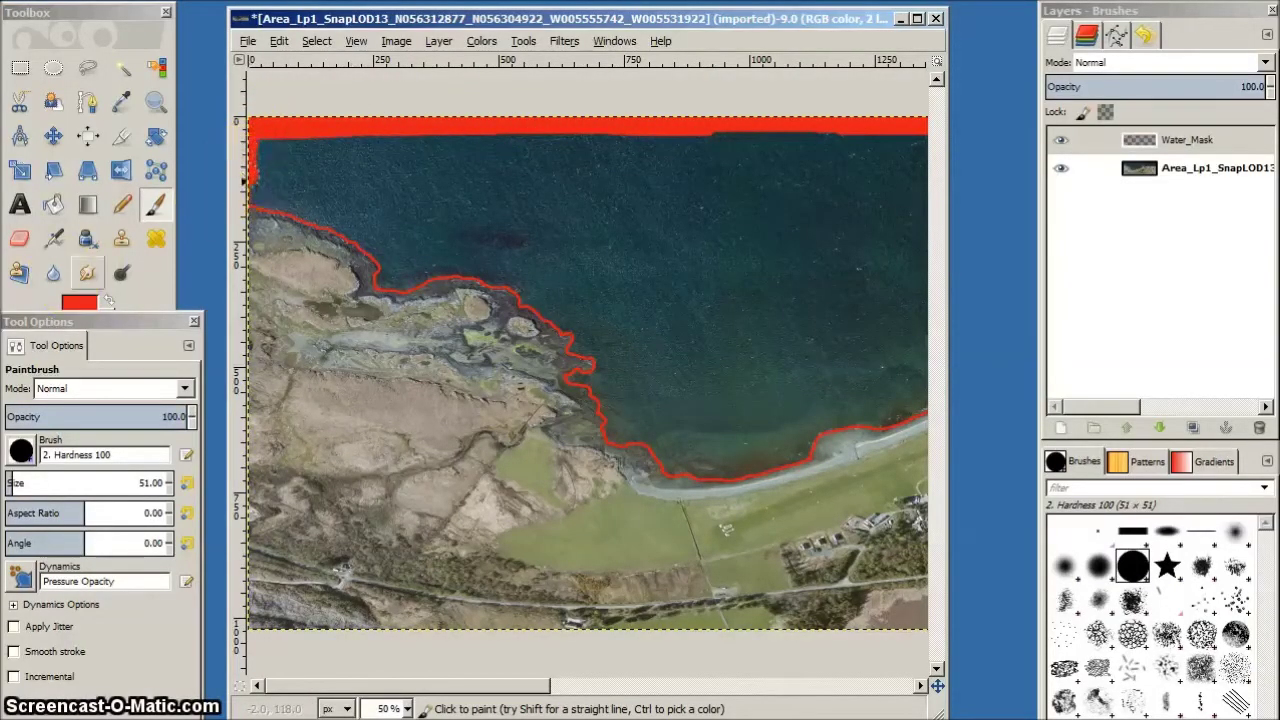
left_click(54, 202)
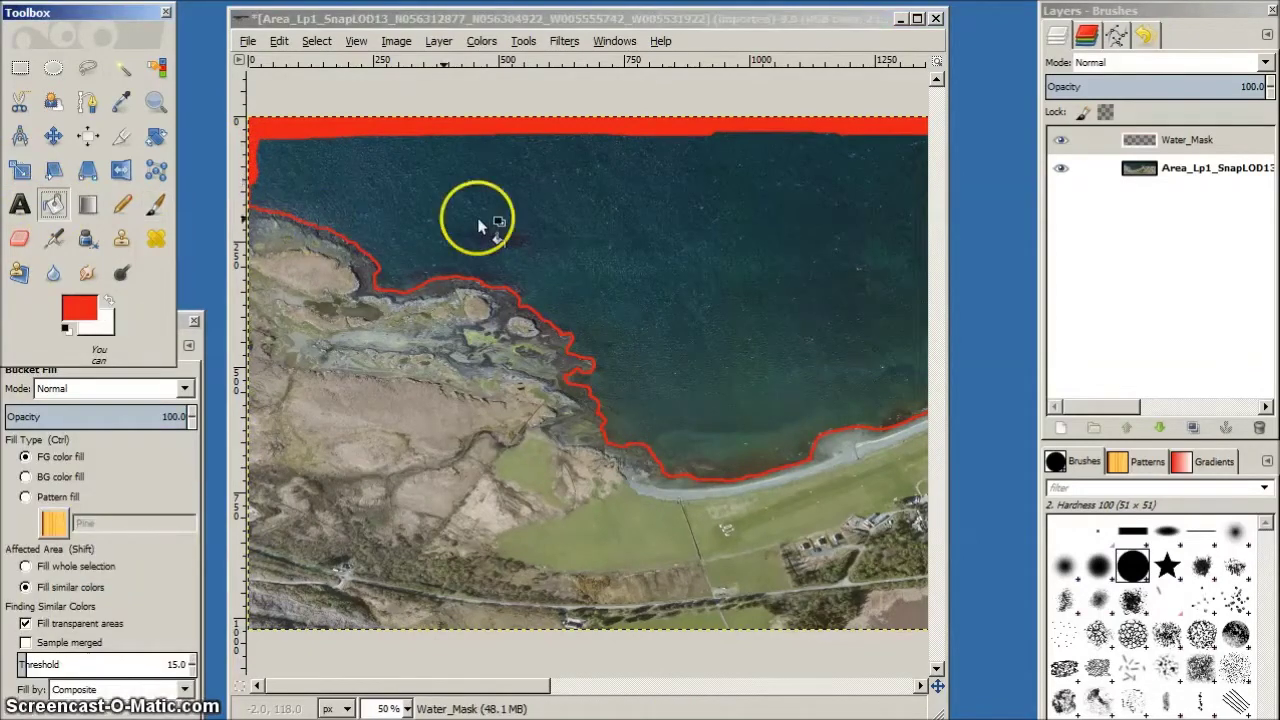
left_click(643, 219)
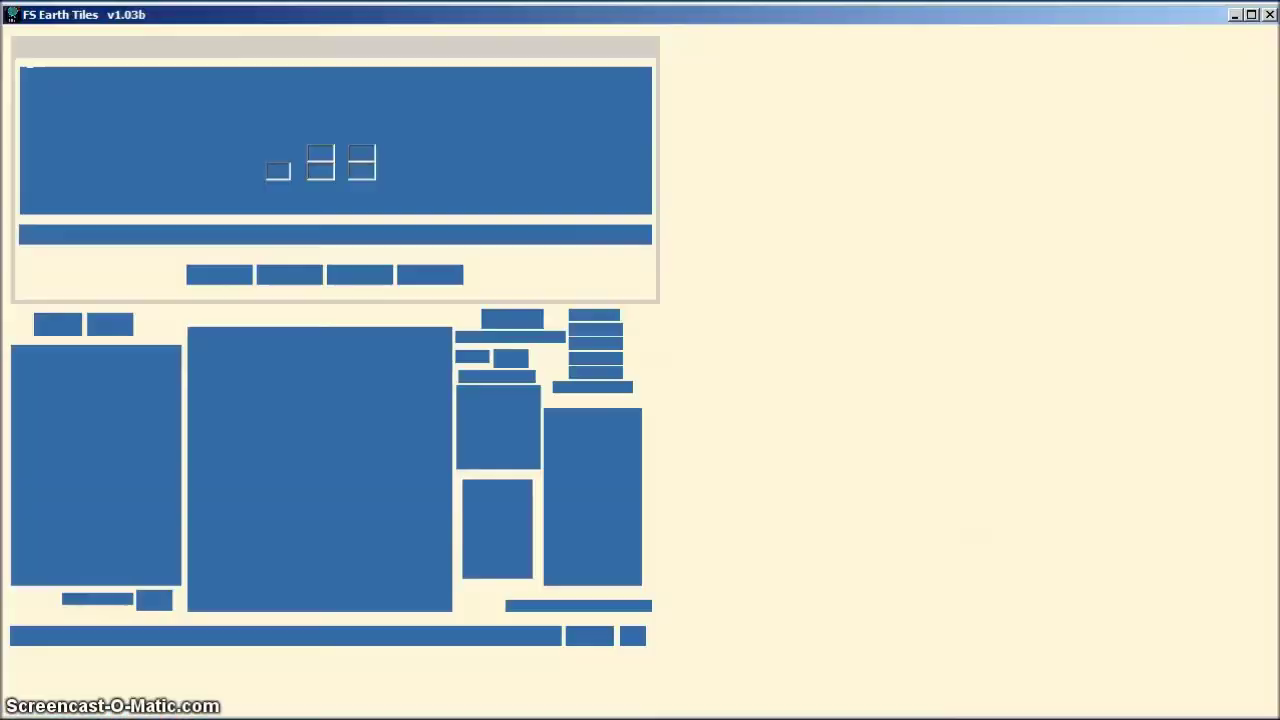
Switch to FS Earth Tiles and select a two-point area about 1.43 x 0.63 nm on Scotland's west coast.
scroll(629, 511, "down", 4)
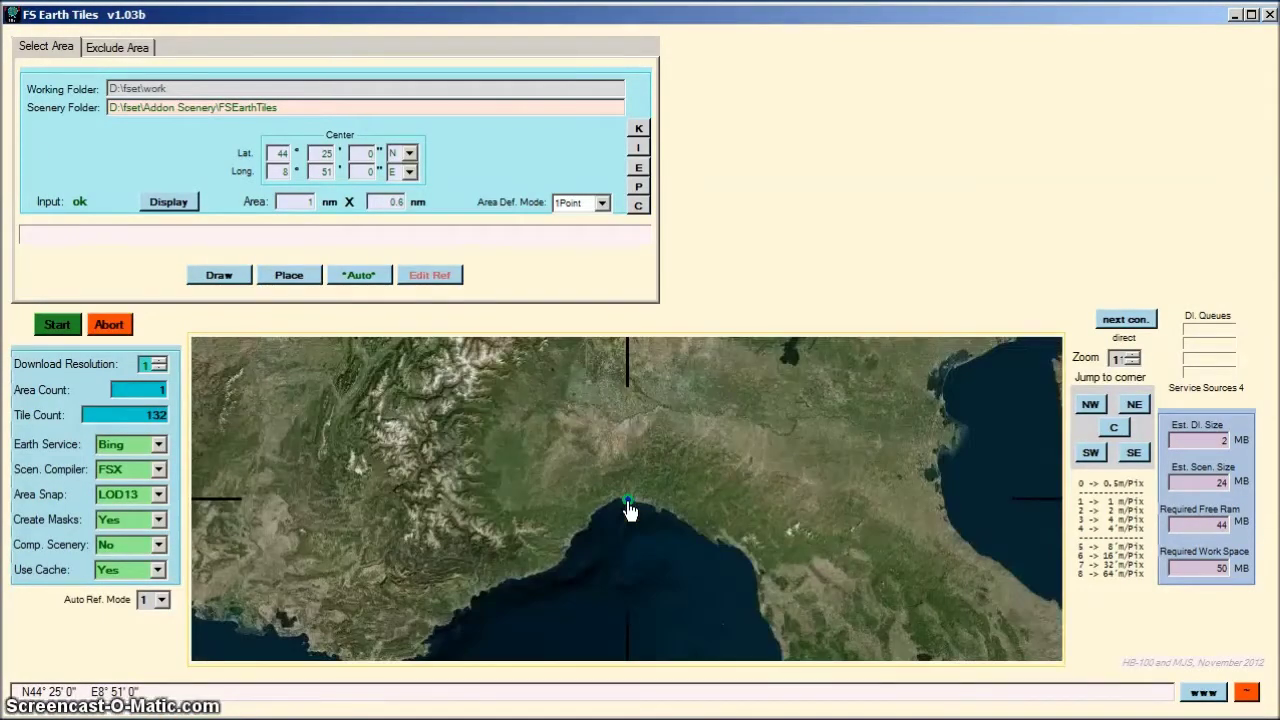
scroll(629, 511, "down", 1)
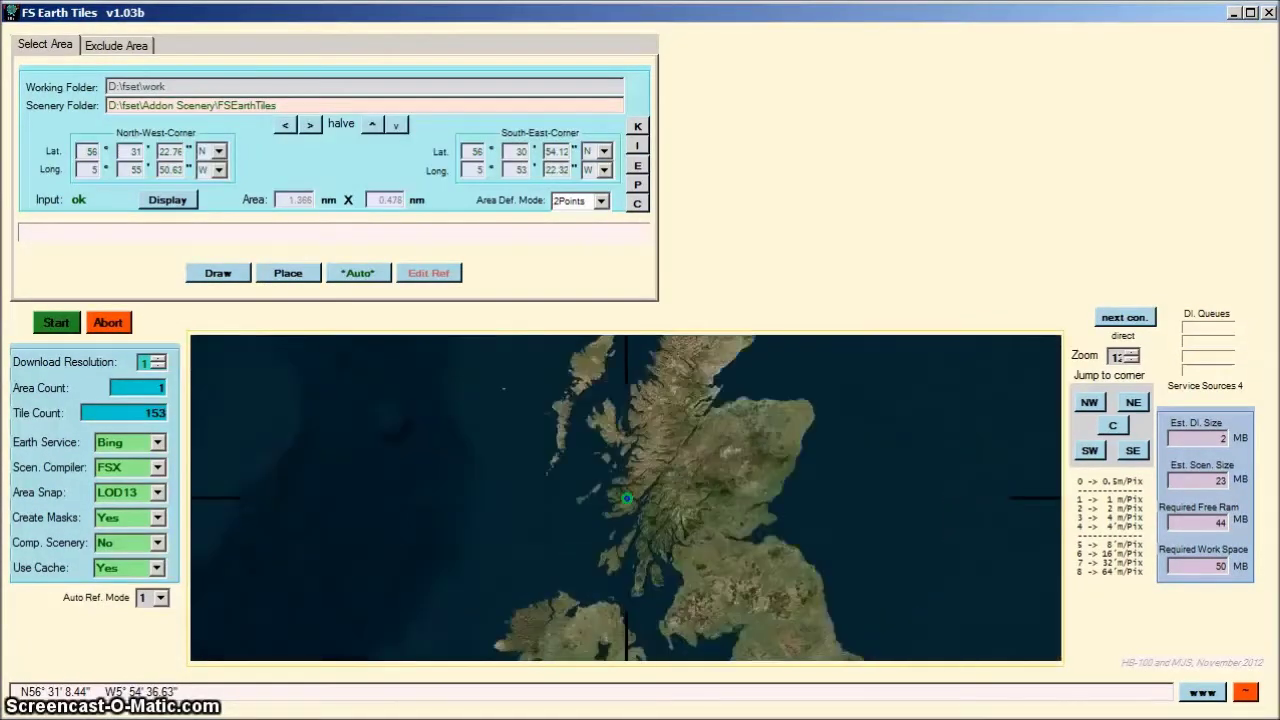
scroll(627, 497, "up", 5)
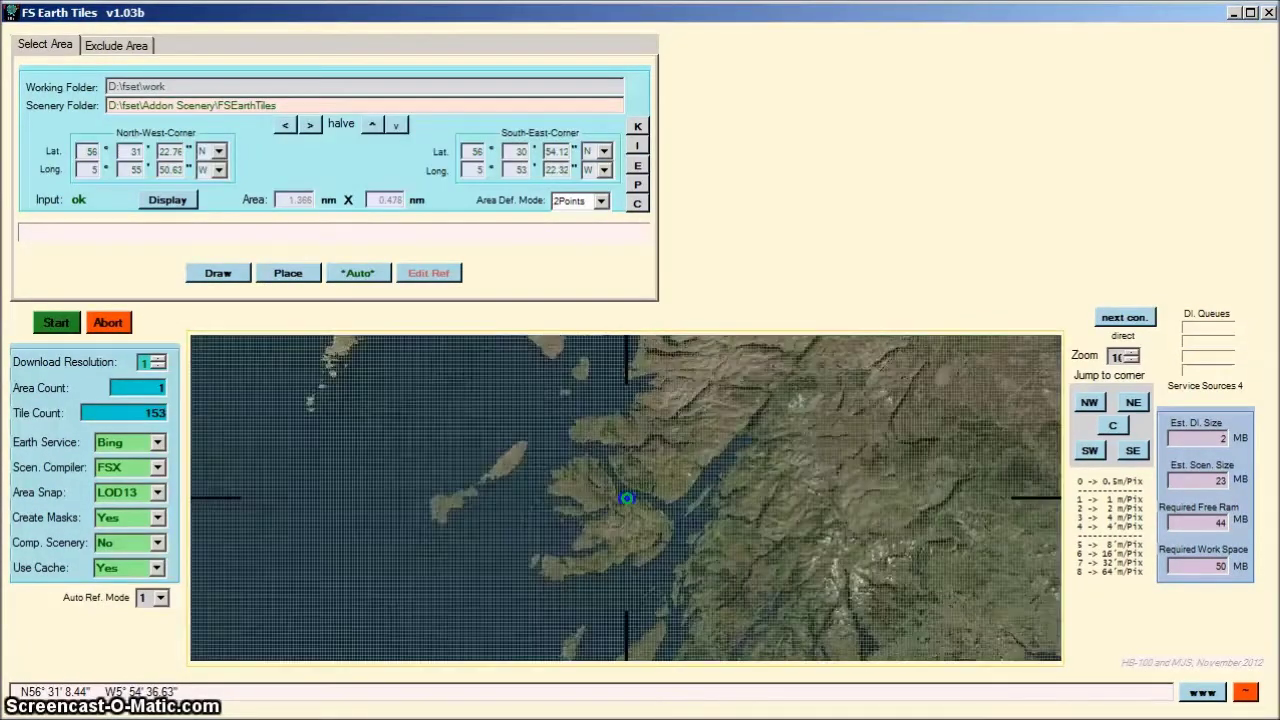
scroll(627, 497, "up", 3)
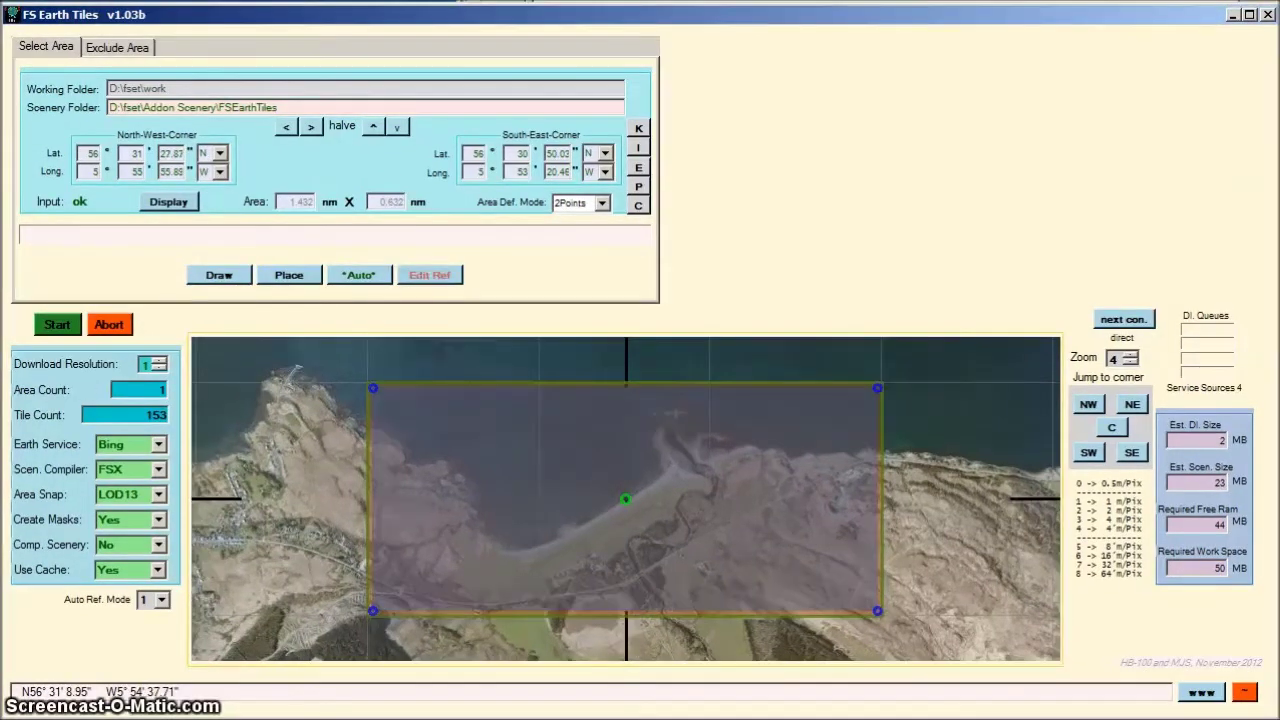
Set Create Masks to Yes and Comp. Scenery to No, and start the area download with the cache cleared.
left_click(157, 520)
left_click(155, 538)
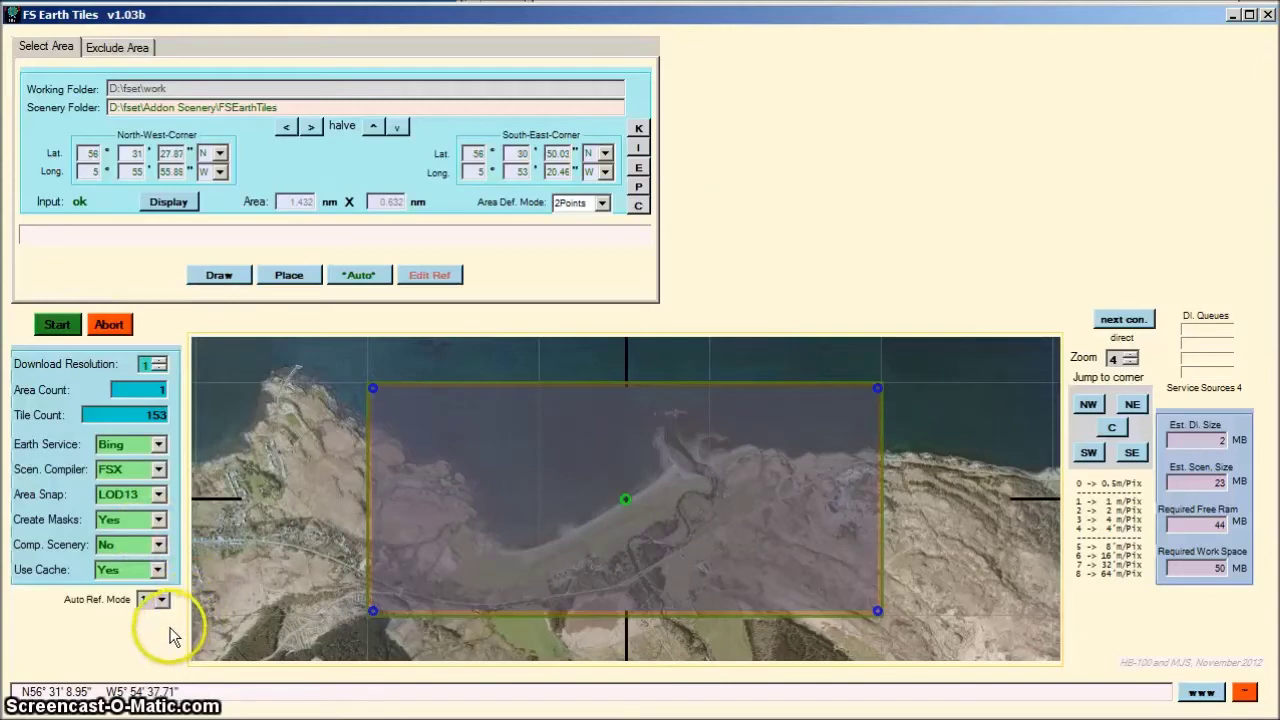
left_click(158, 545)
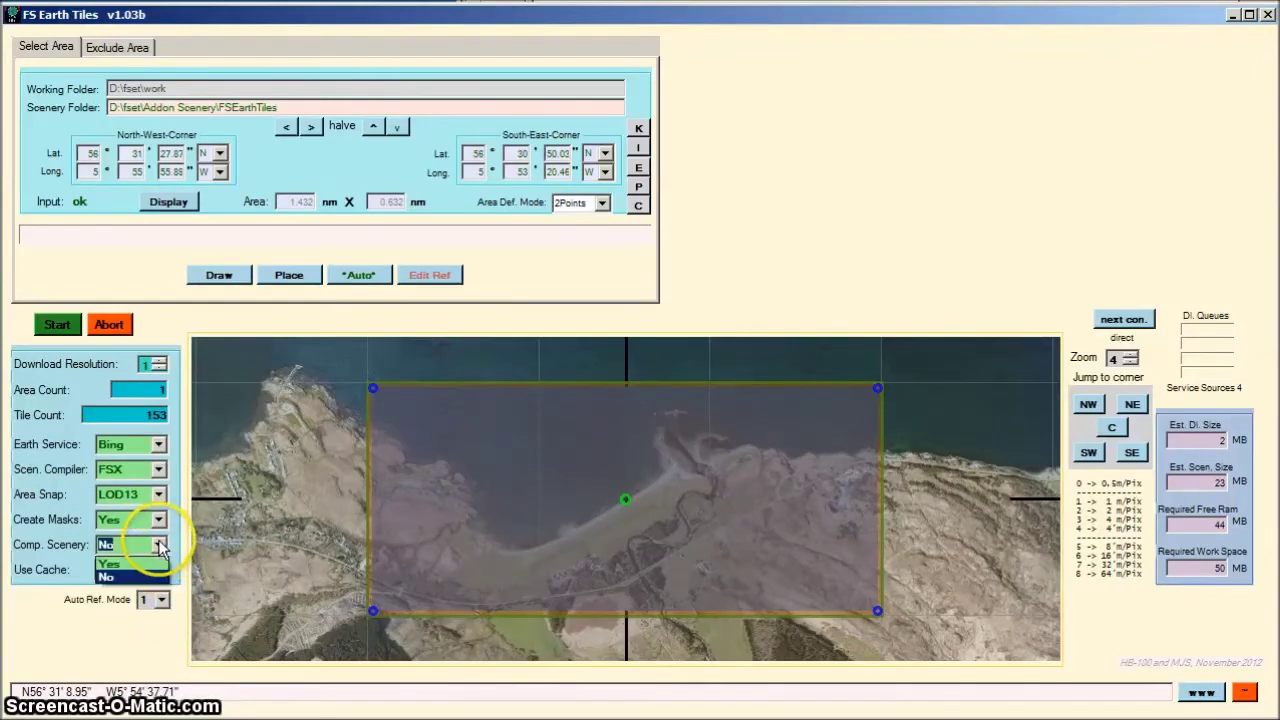
left_click(144, 578)
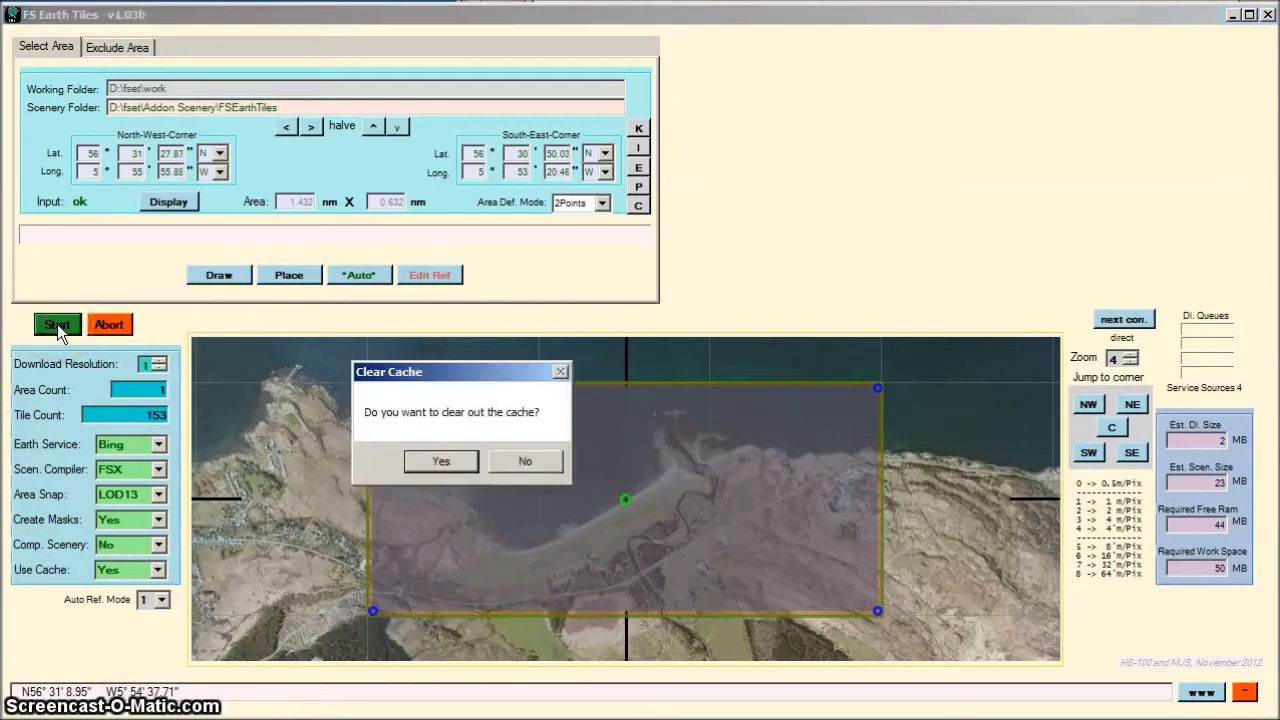
left_click(441, 464)
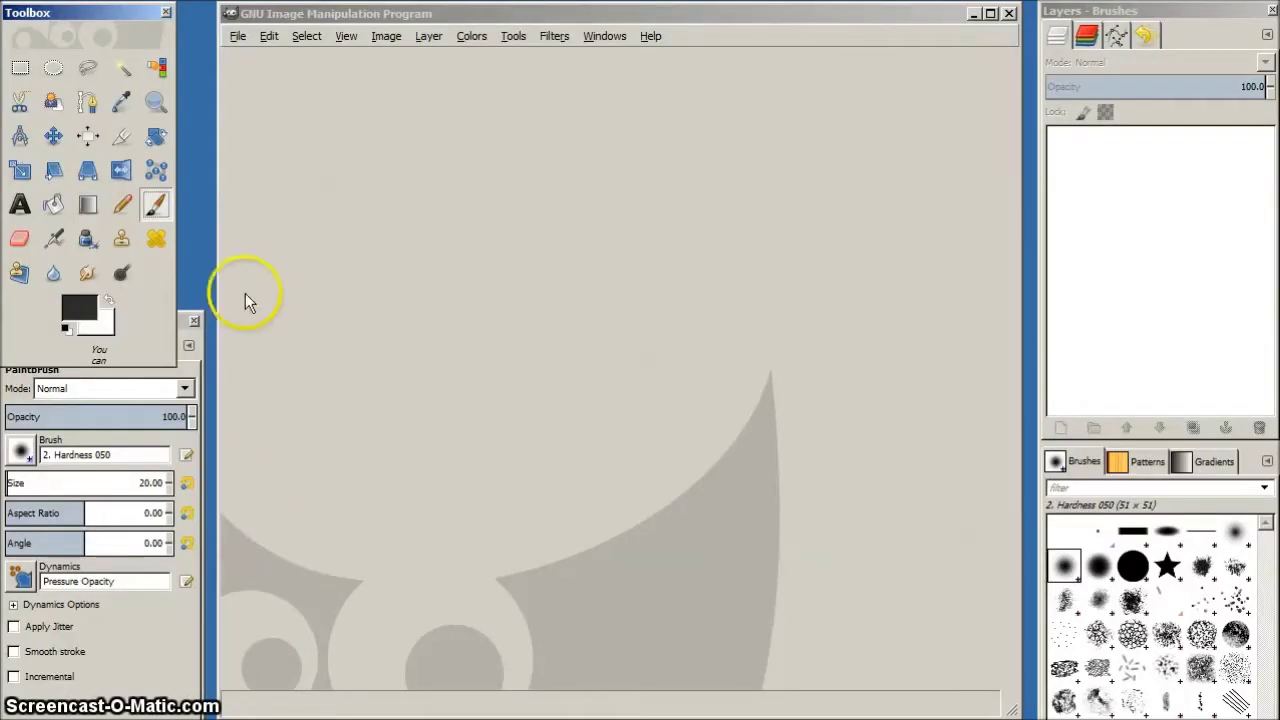
Switch to GIMP, open Masking_Colour_Set.jpg from D:\FSET, and sample its red photoreal water swatch as the foreground colour.
left_click(238, 36)
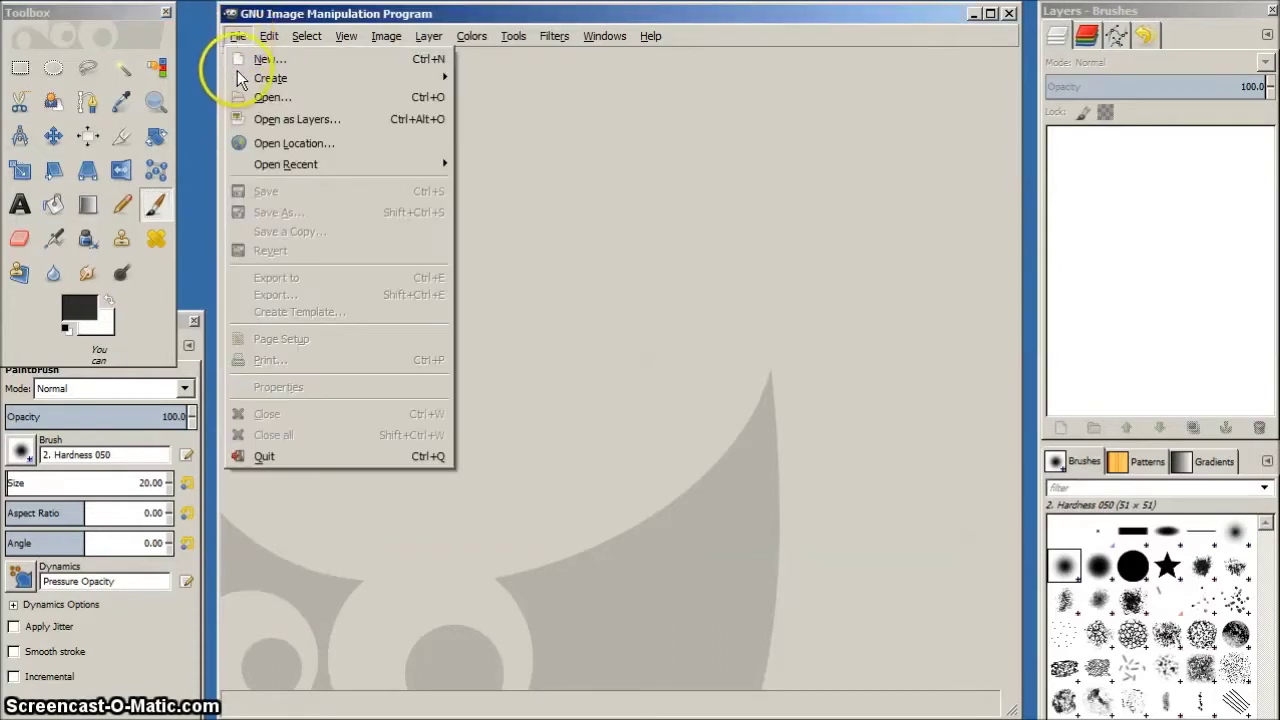
left_click(256, 97)
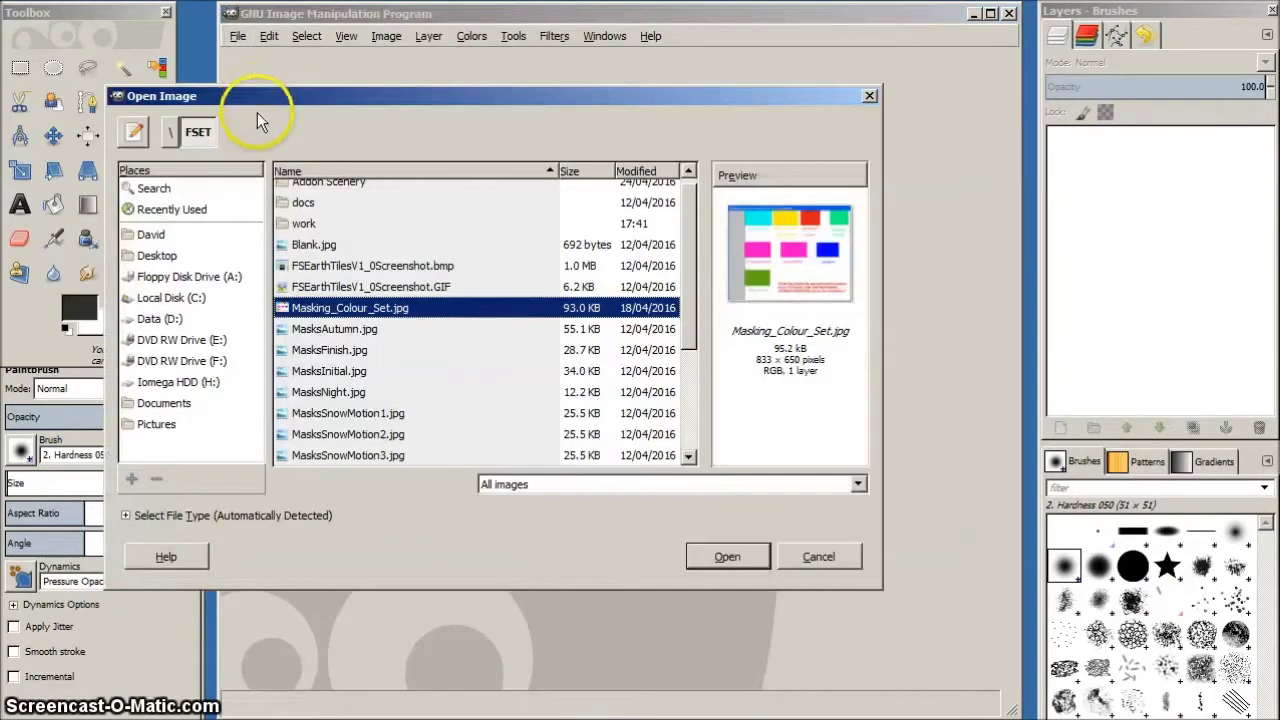
left_click(160, 319)
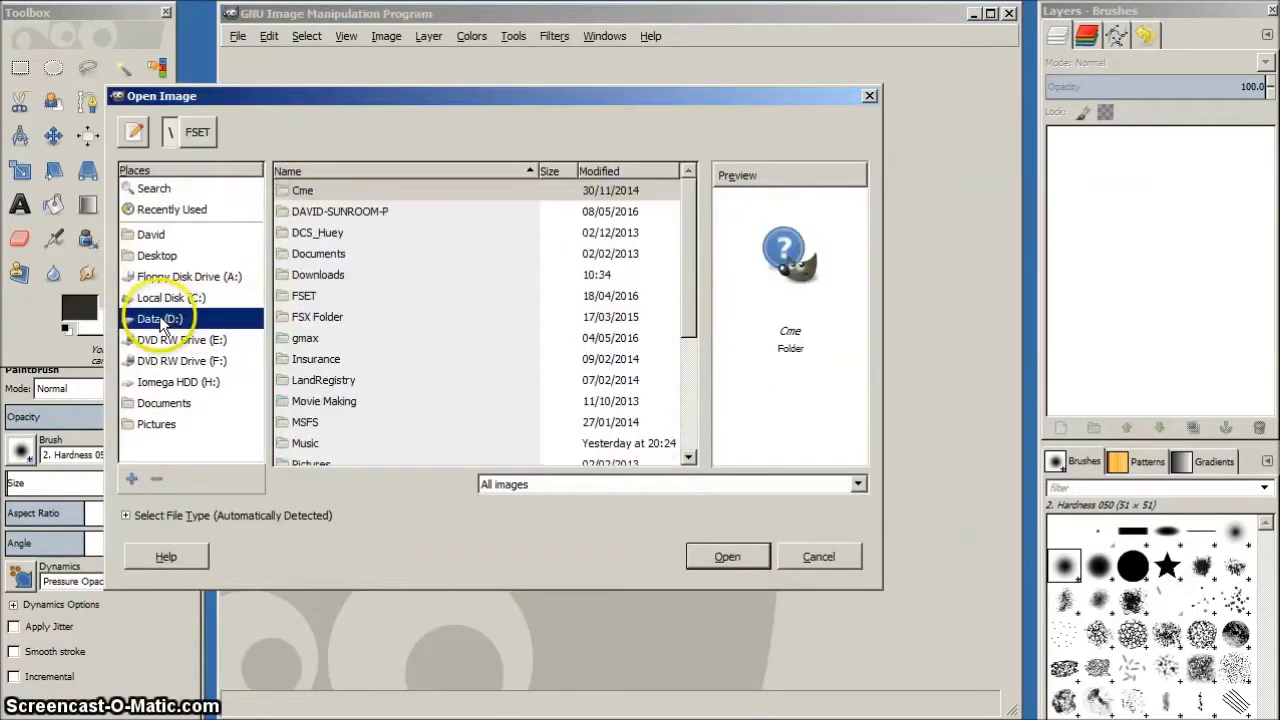
double_click(304, 296)
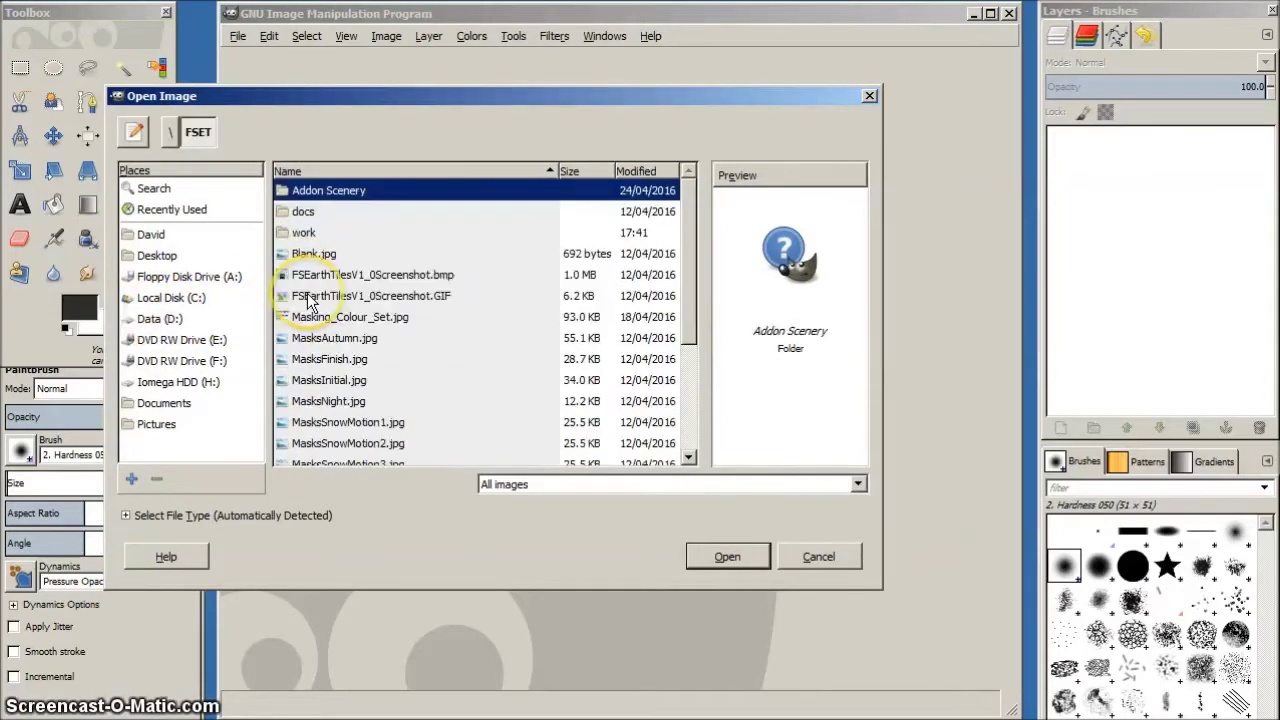
left_click(318, 318)
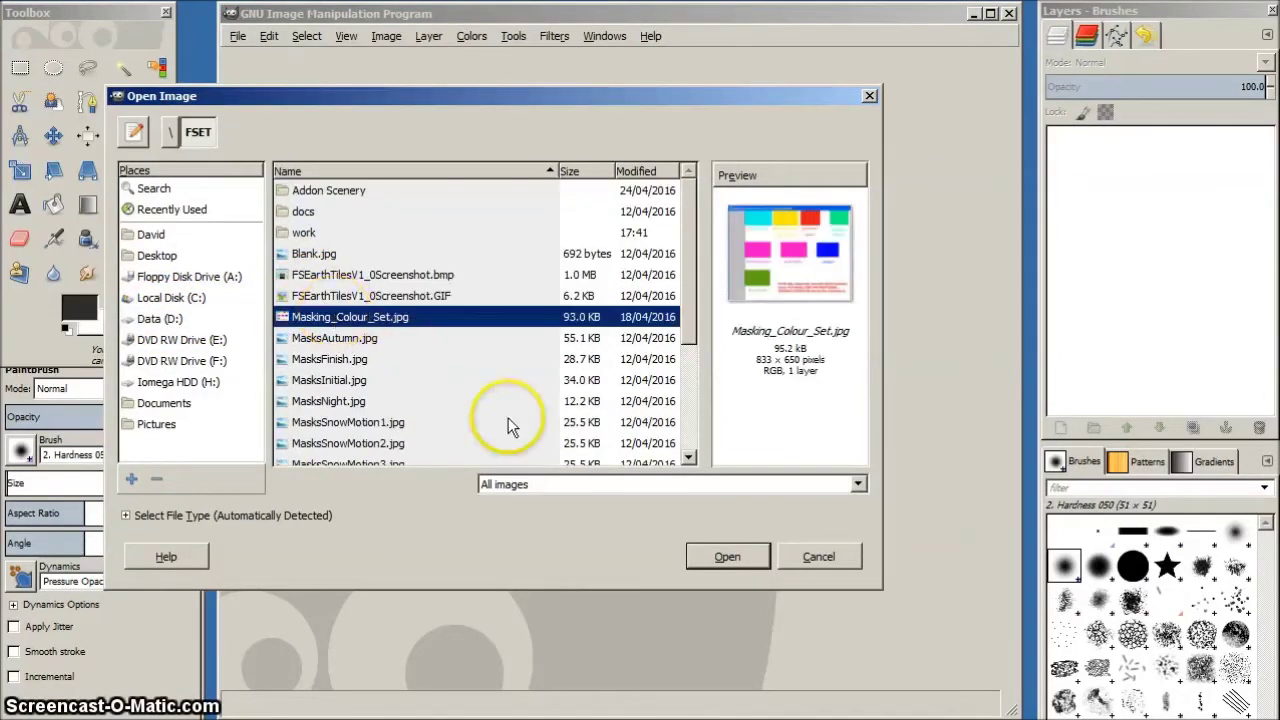
left_click(727, 557)
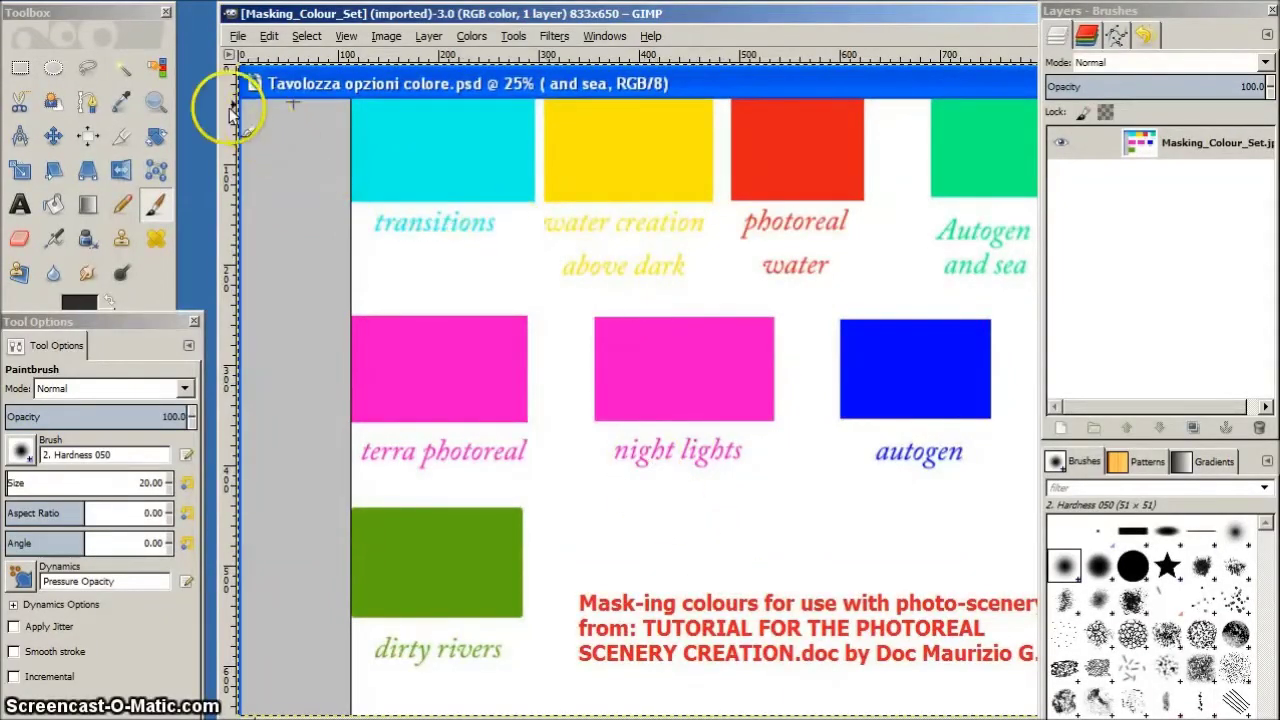
left_click(119, 104)
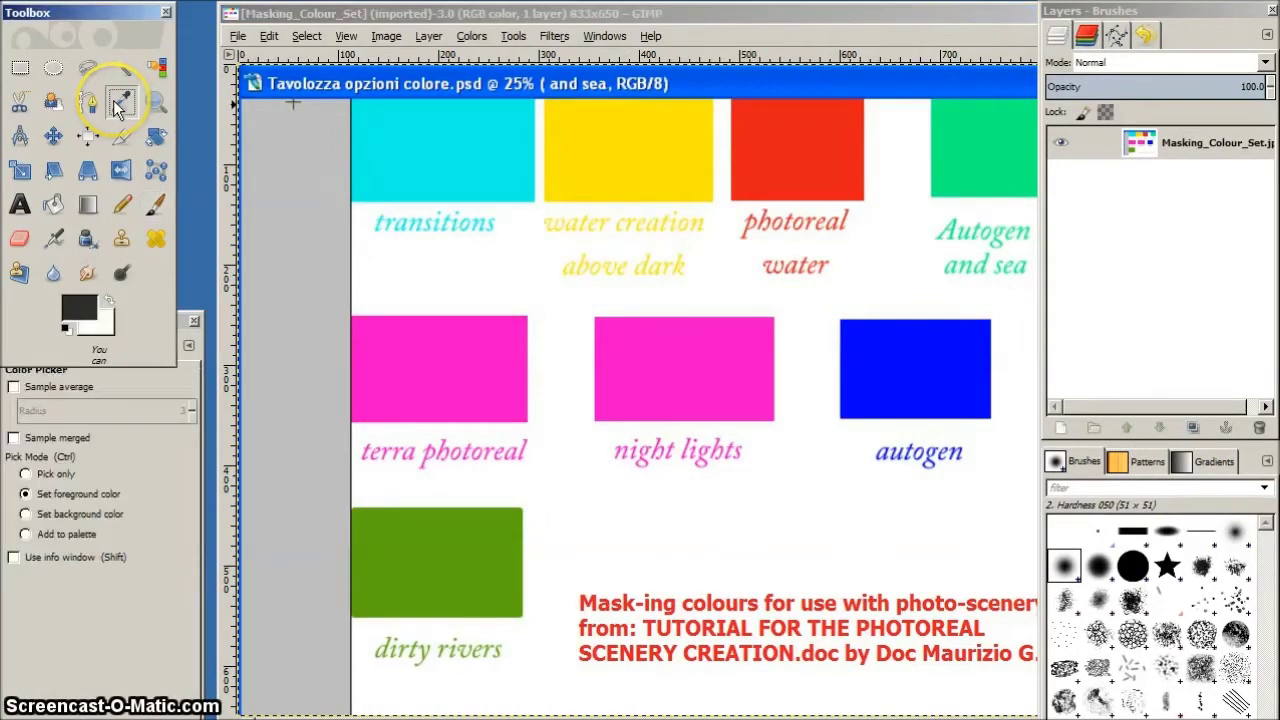
left_click(813, 156)
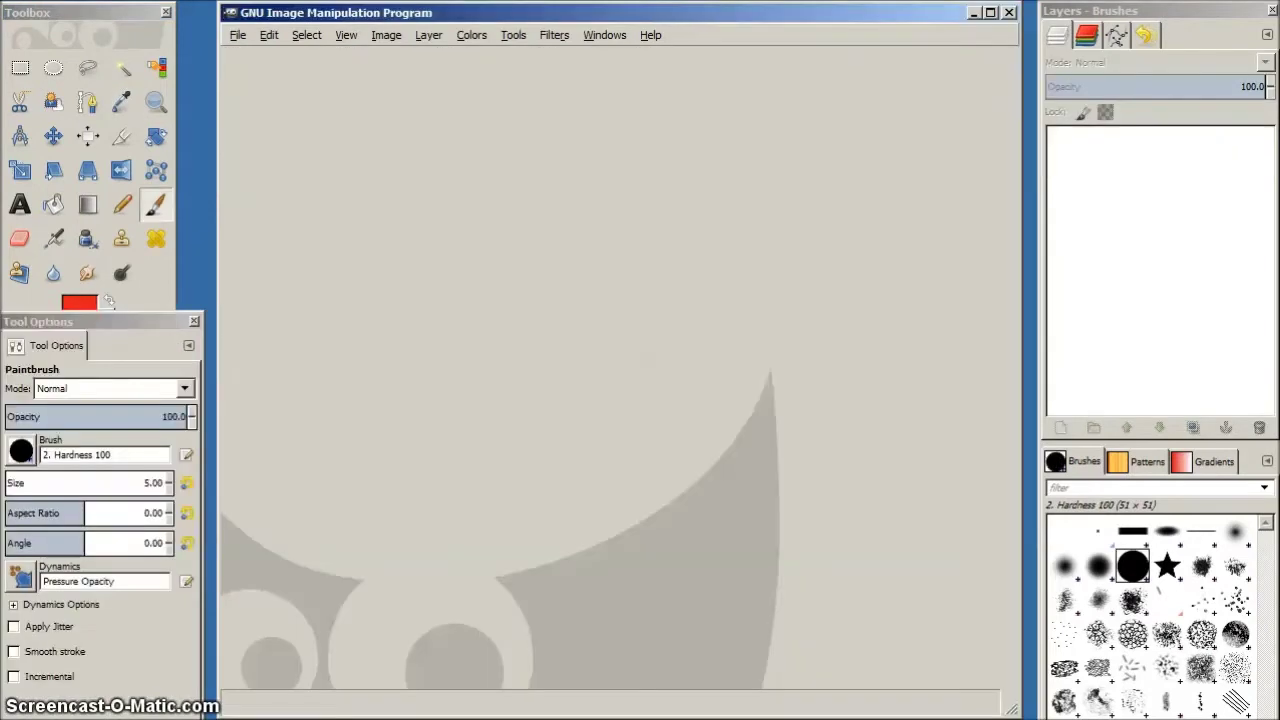
Open the aerial image Area_Lp1_SnapLOD13_N056312877_N056304922_W005555742_W005531922.bmp from the FSET work folder.
left_click(238, 35)
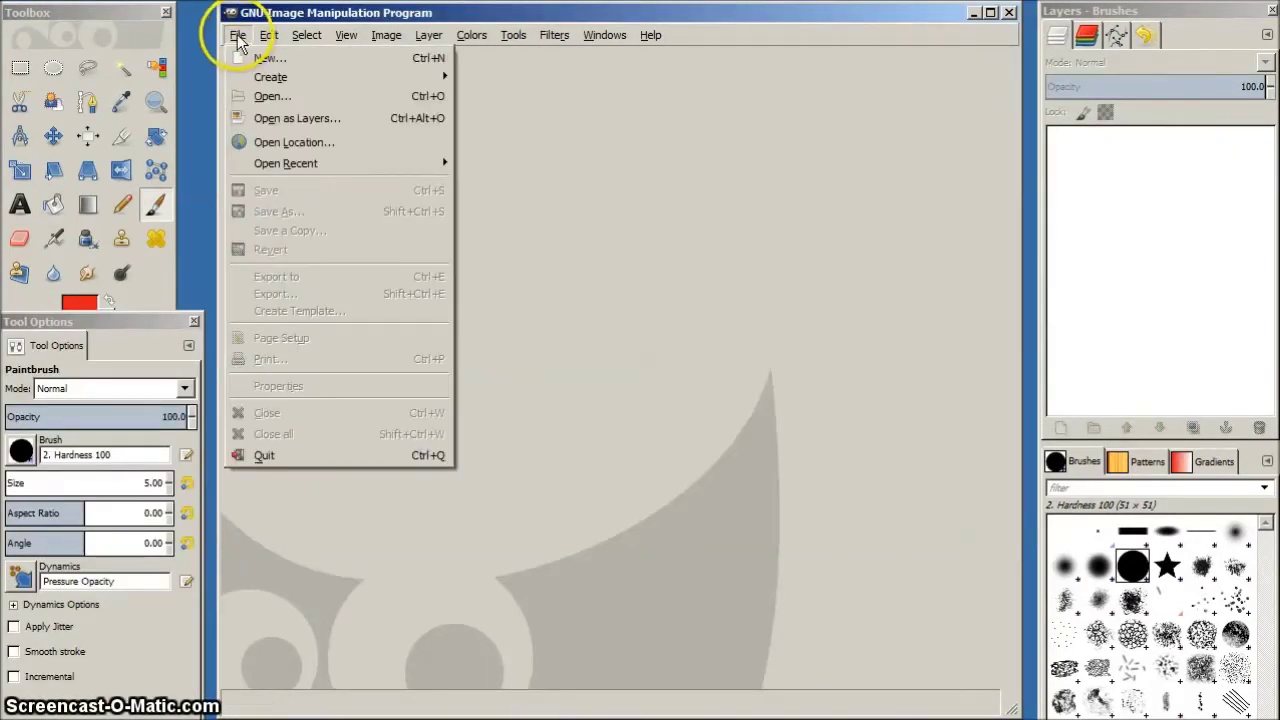
left_click(240, 97)
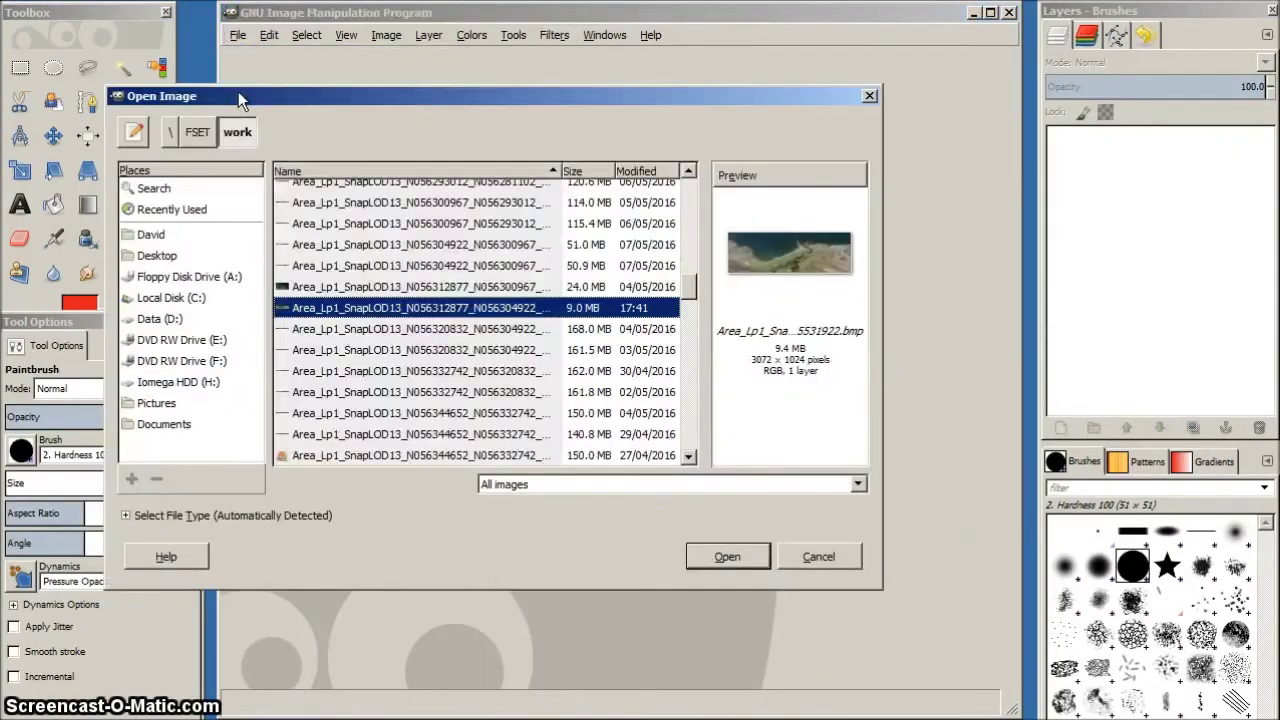
left_click(330, 309)
left_click(725, 562)
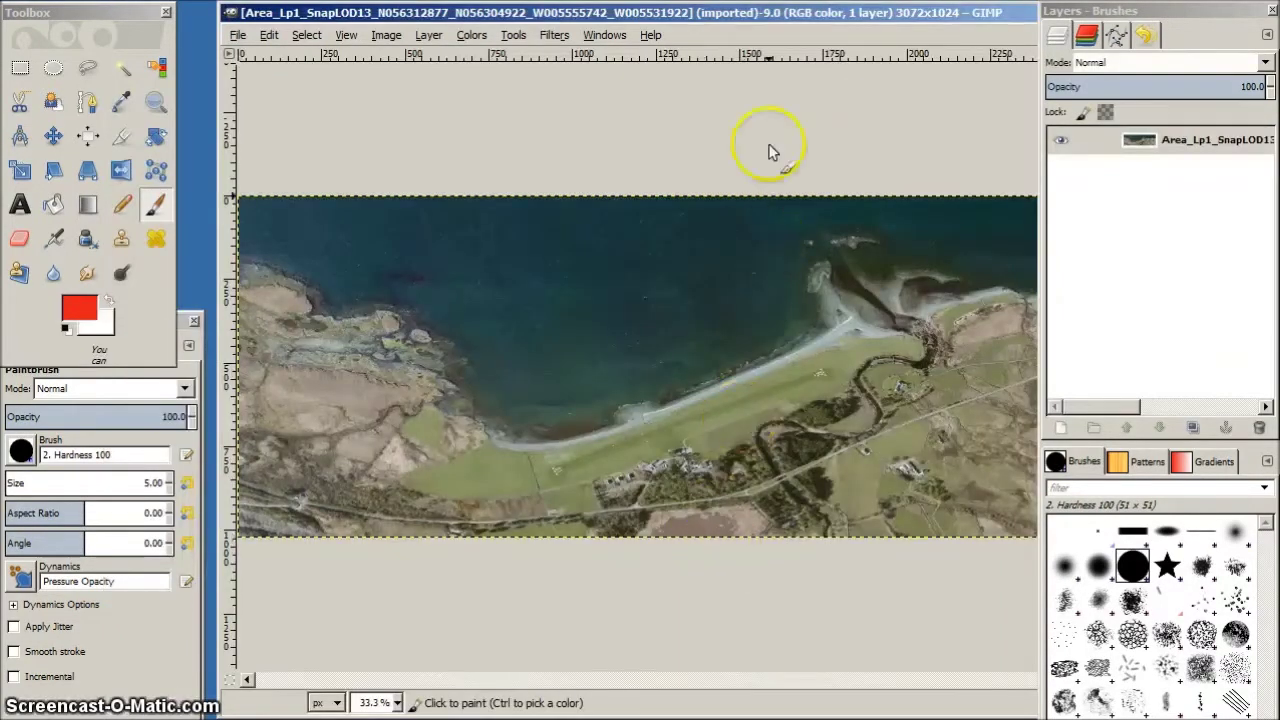
Narrow the image window and place it between the Toolbox and the Layers dock.
left_click_drag(773, 10, 472, 13)
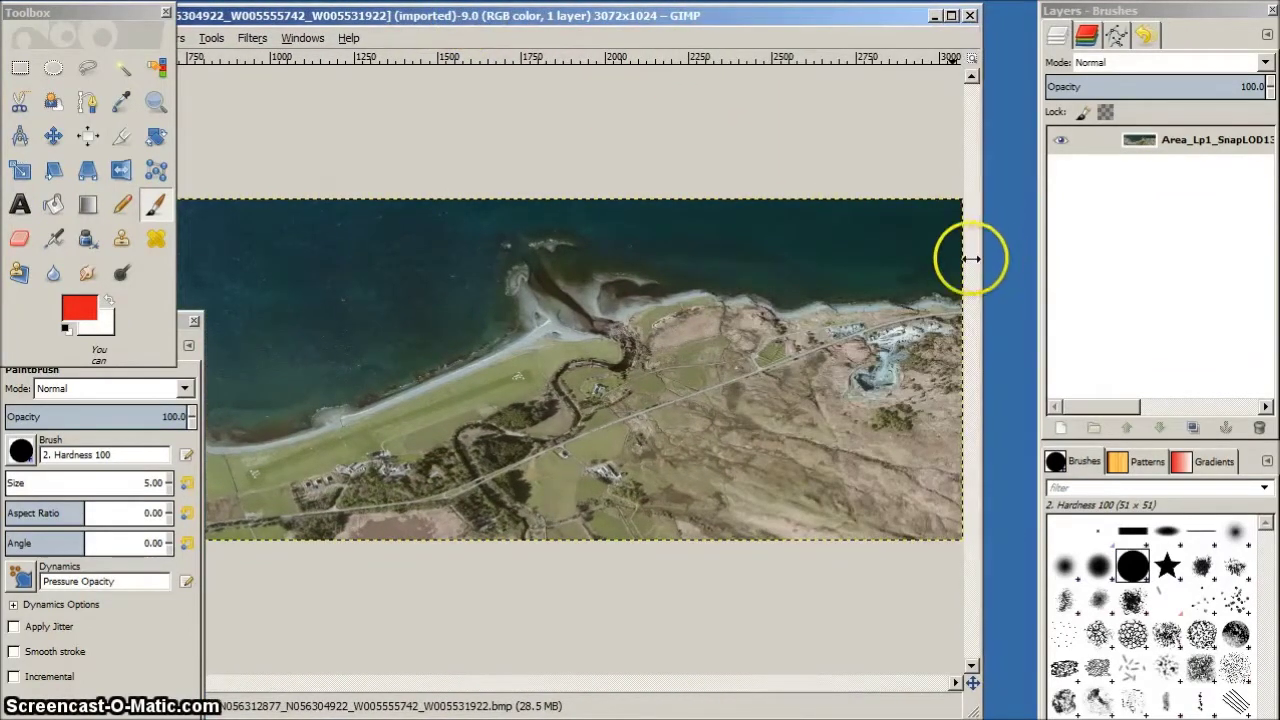
left_click_drag(971, 257, 637, 262)
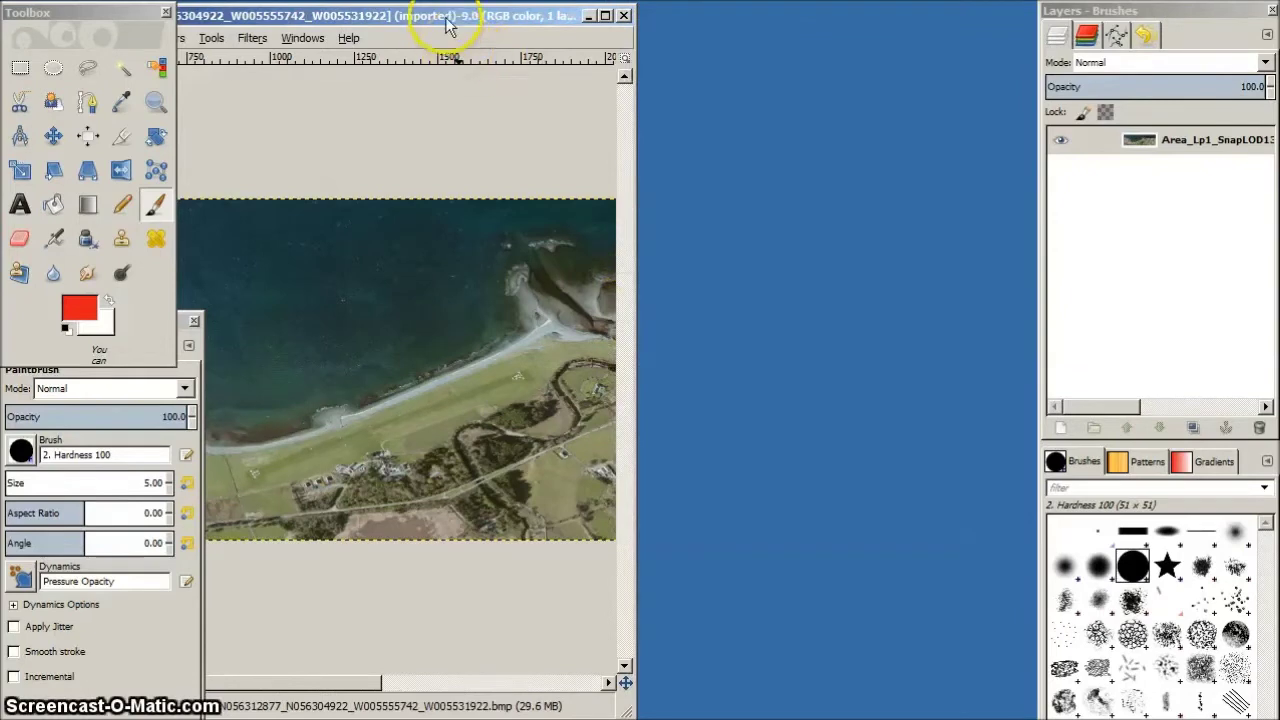
left_click_drag(443, 16, 760, 14)
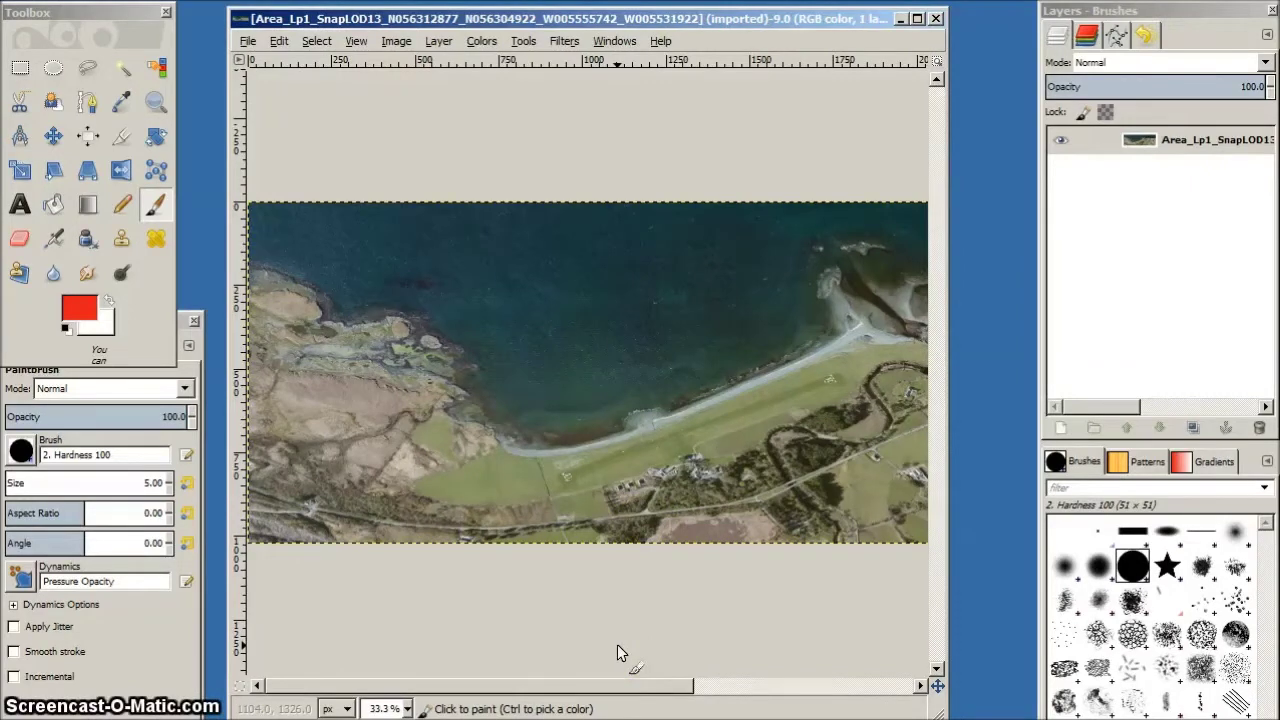
Add a new 3072 x 1024 px layer named Water_Mask with transparency as its fill type.
key("shift+ctrl+n")
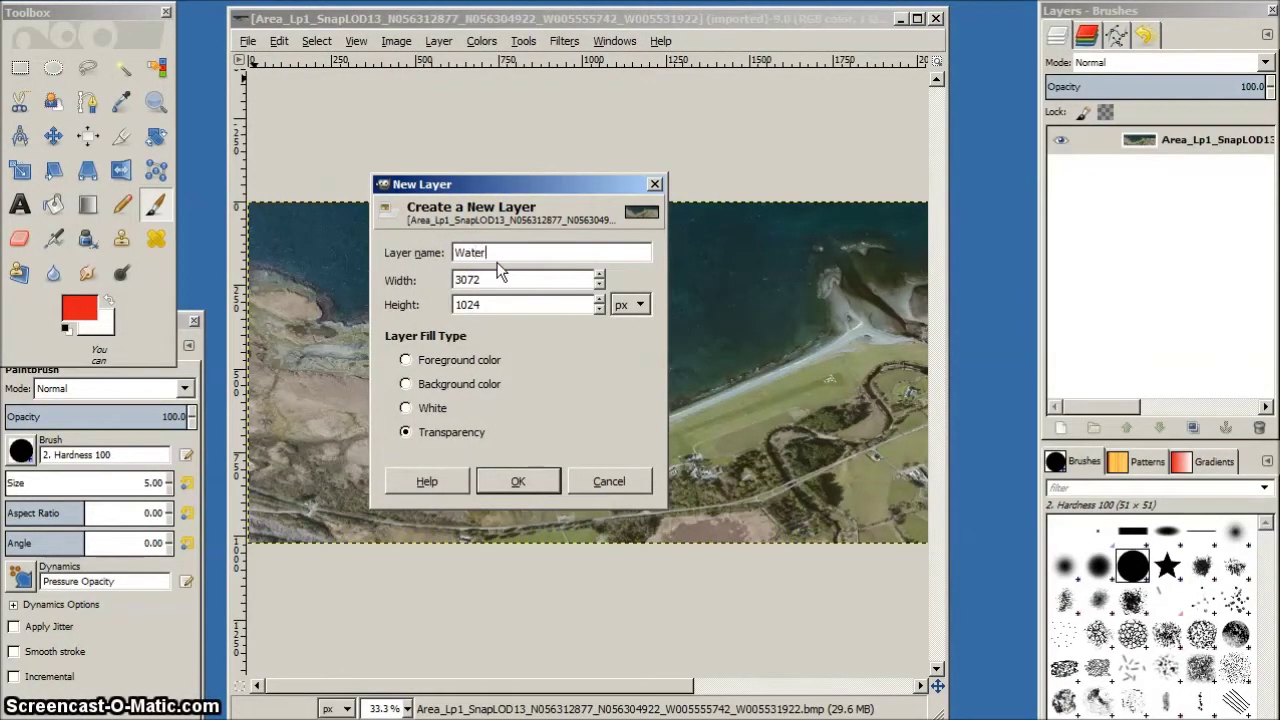
type("Water_Mask")
left_click(528, 428)
left_click(521, 482)
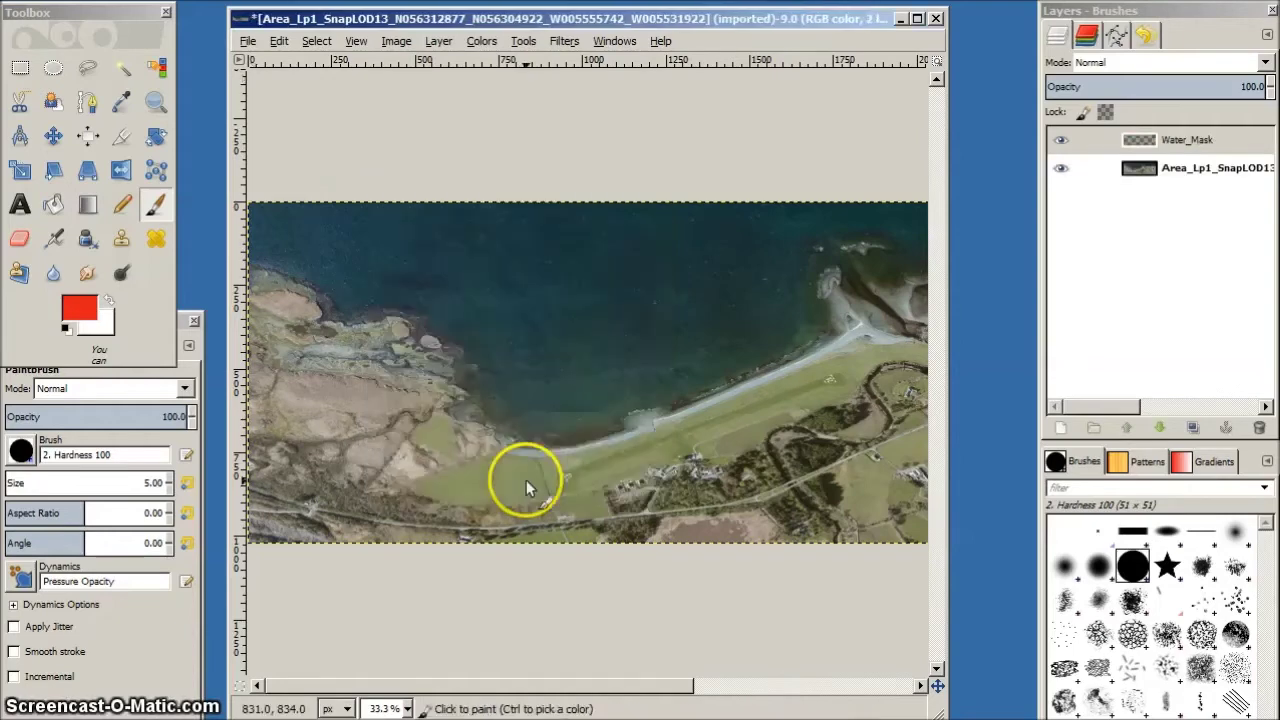
Trace the whole shoreline in red on Water_Mask with the size 5 Paintbrush, running the line up the image's left and right edges.
key("2")
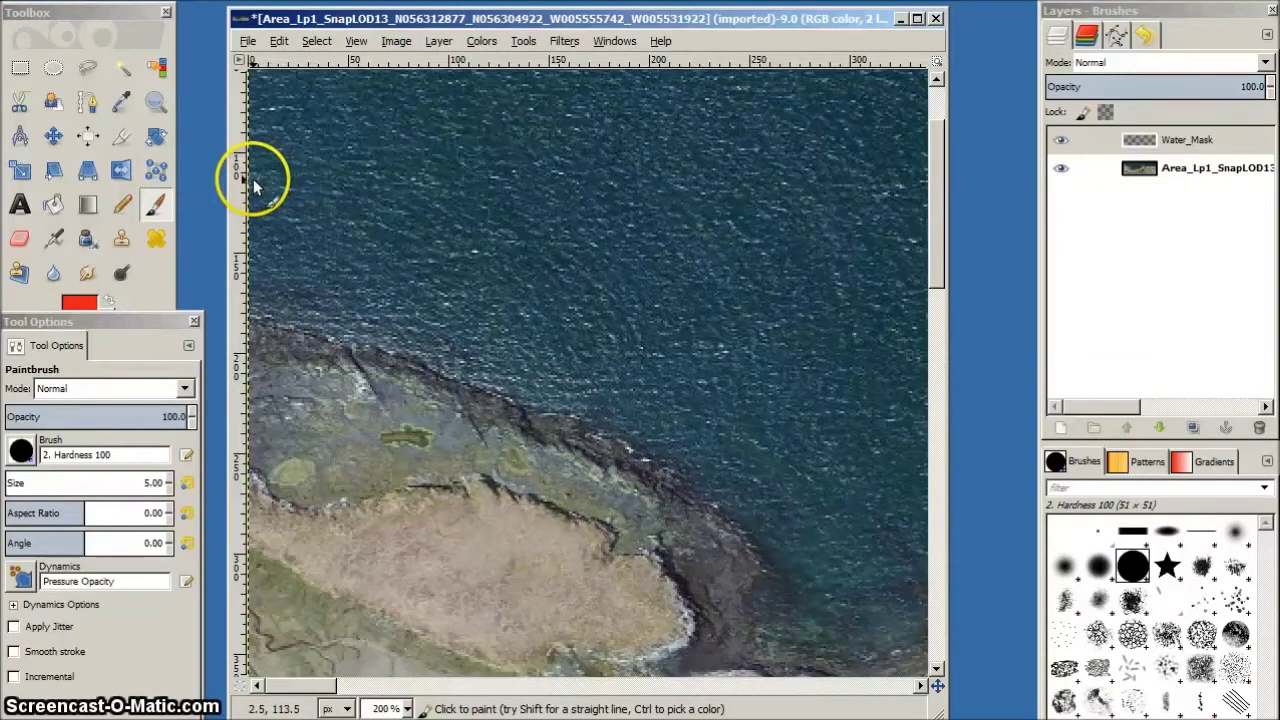
mouse_move(253, 183)
left_mouse_down()
mouse_move(252, 315)
mouse_move(486, 374)
mouse_move(593, 423)
left_mouse_up()
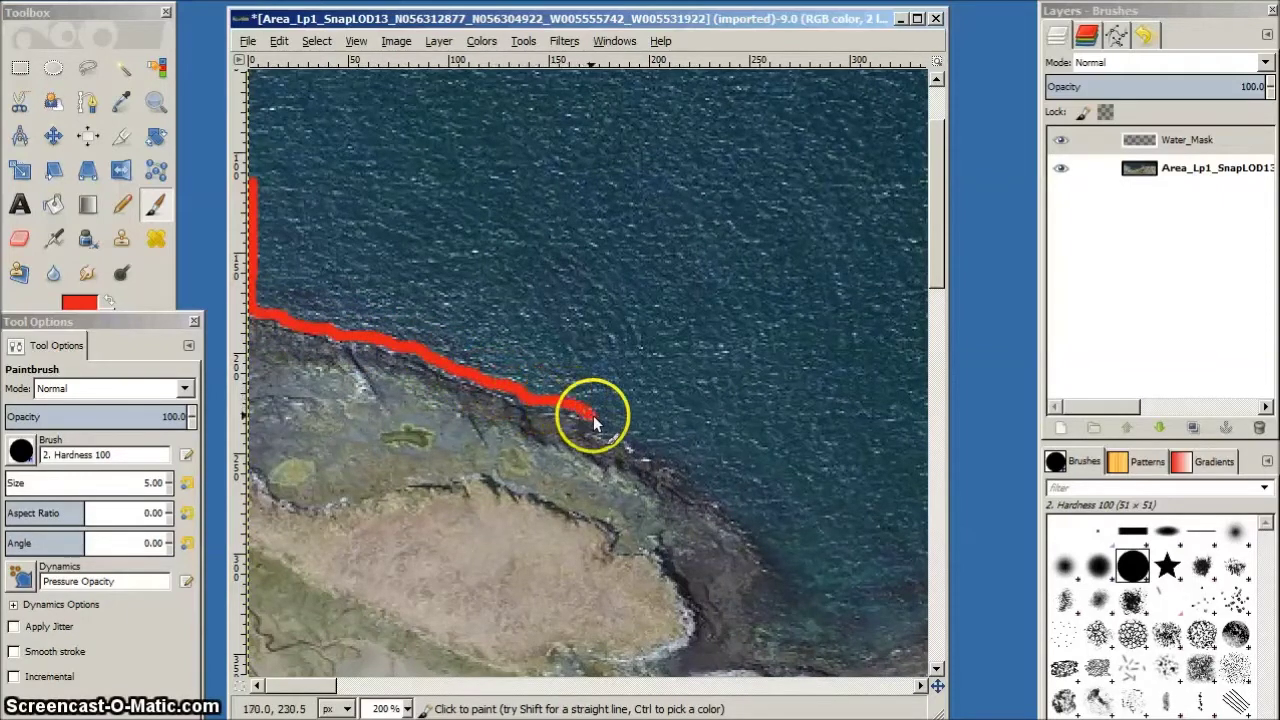
mouse_move(659, 454)
left_mouse_down()
mouse_move(690, 462)
mouse_move(768, 540)
mouse_move(775, 560)
mouse_move(749, 614)
left_mouse_up()
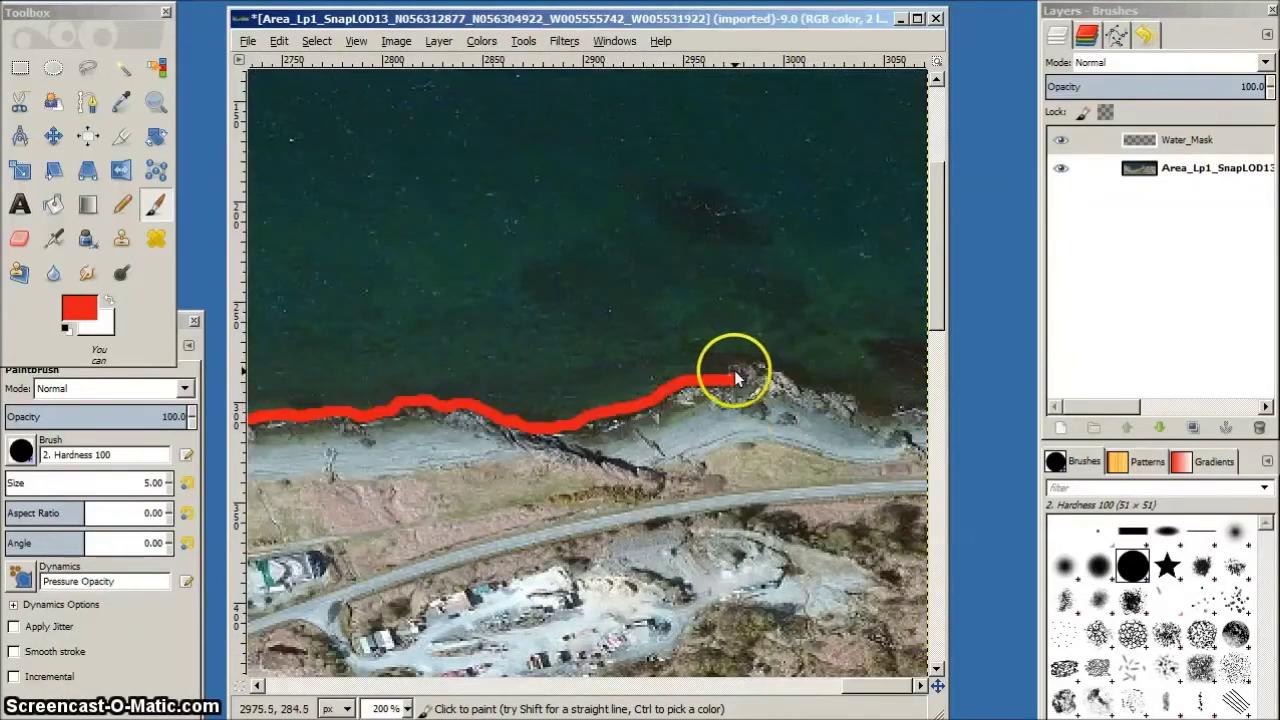
mouse_move(735, 378)
left_mouse_down()
mouse_move(748, 358)
mouse_move(922, 408)
mouse_move(926, 300)
left_mouse_up()
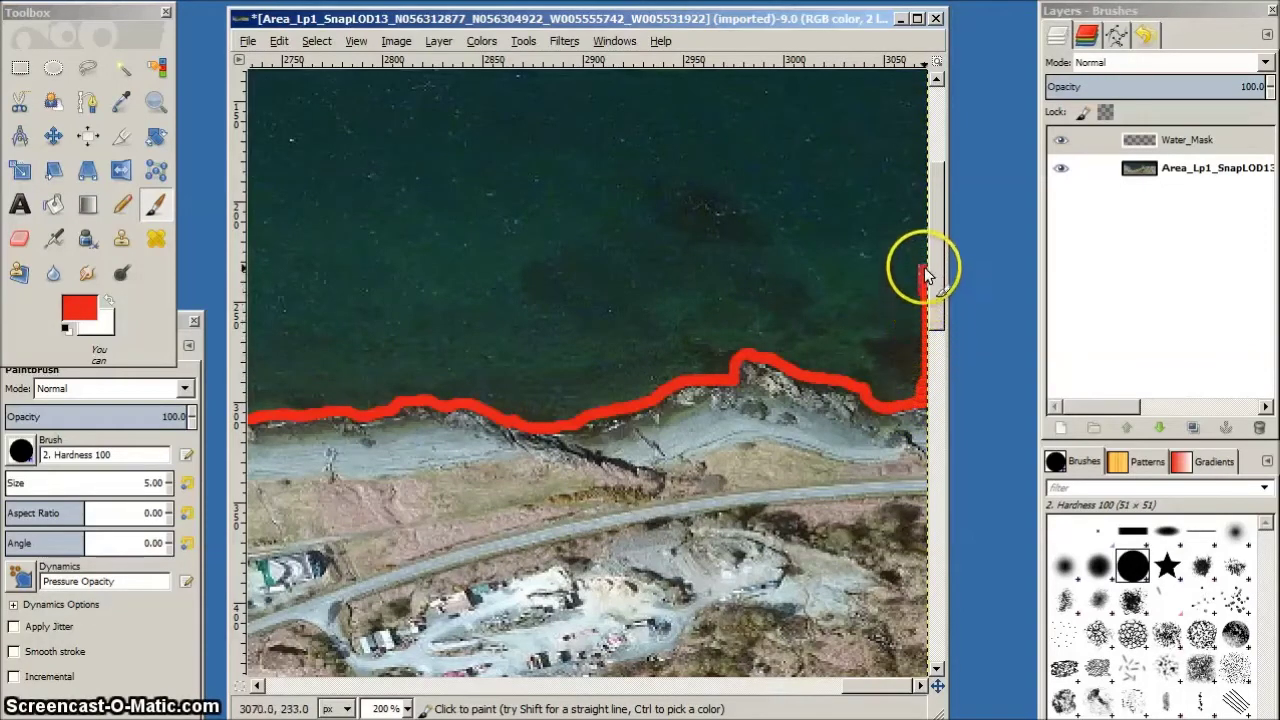
left_click_drag(924, 268, 927, 246)
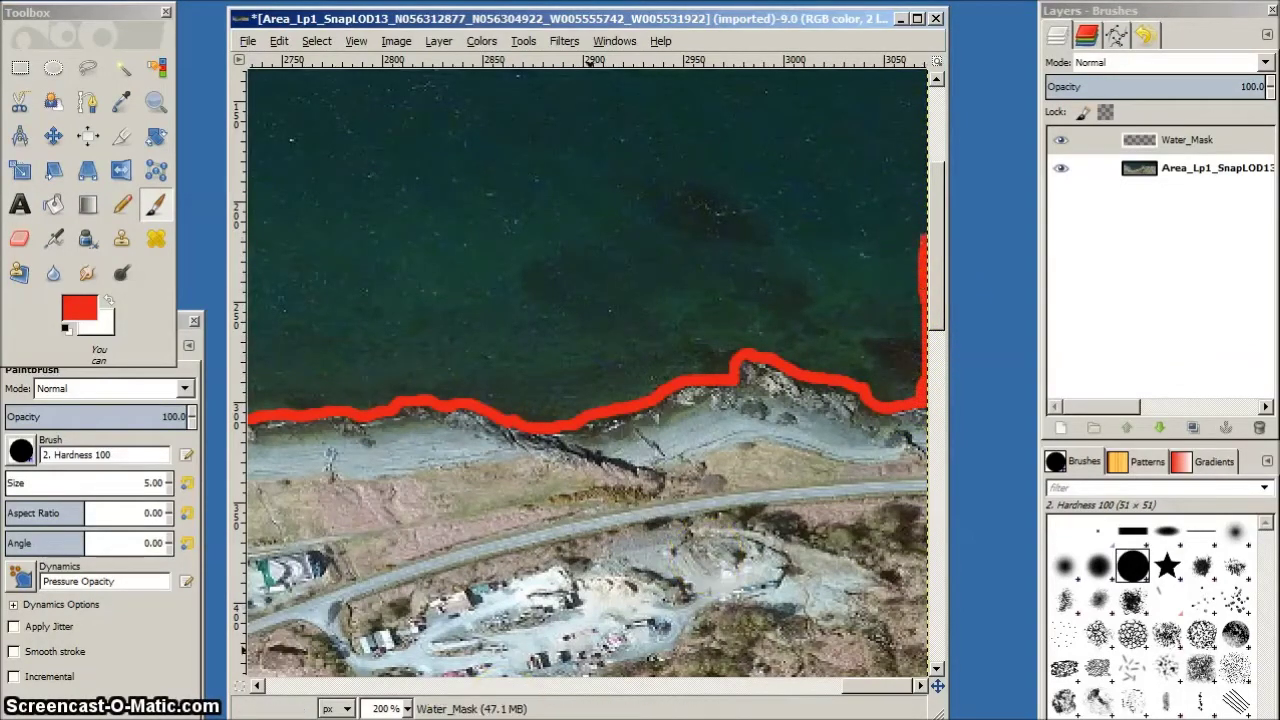
Set the brush size to 51 and paint a thick red border around the sea along the image's right, upper and left edges.
key("shift+ctrl+j")
left_click(187, 483)
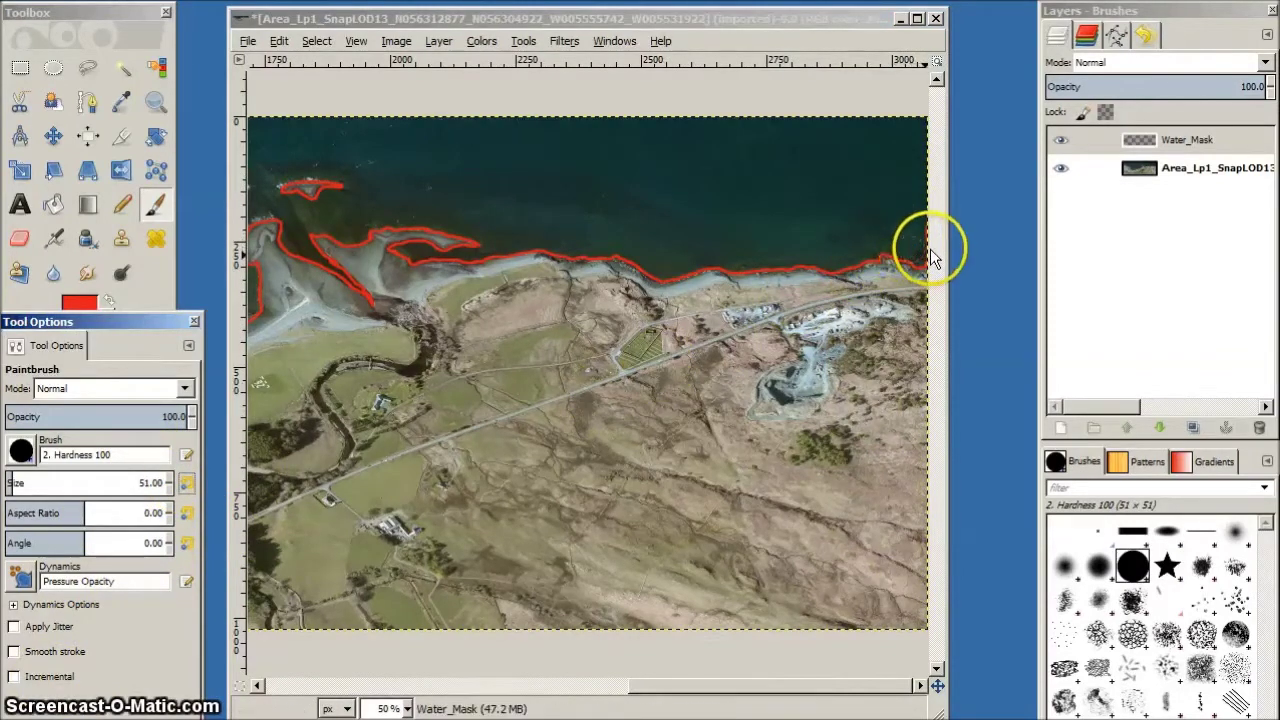
mouse_move(925, 245)
left_mouse_down()
mouse_move(922, 124)
mouse_move(281, 127)
left_mouse_up()
left_click_drag(739, 685, 371, 685)
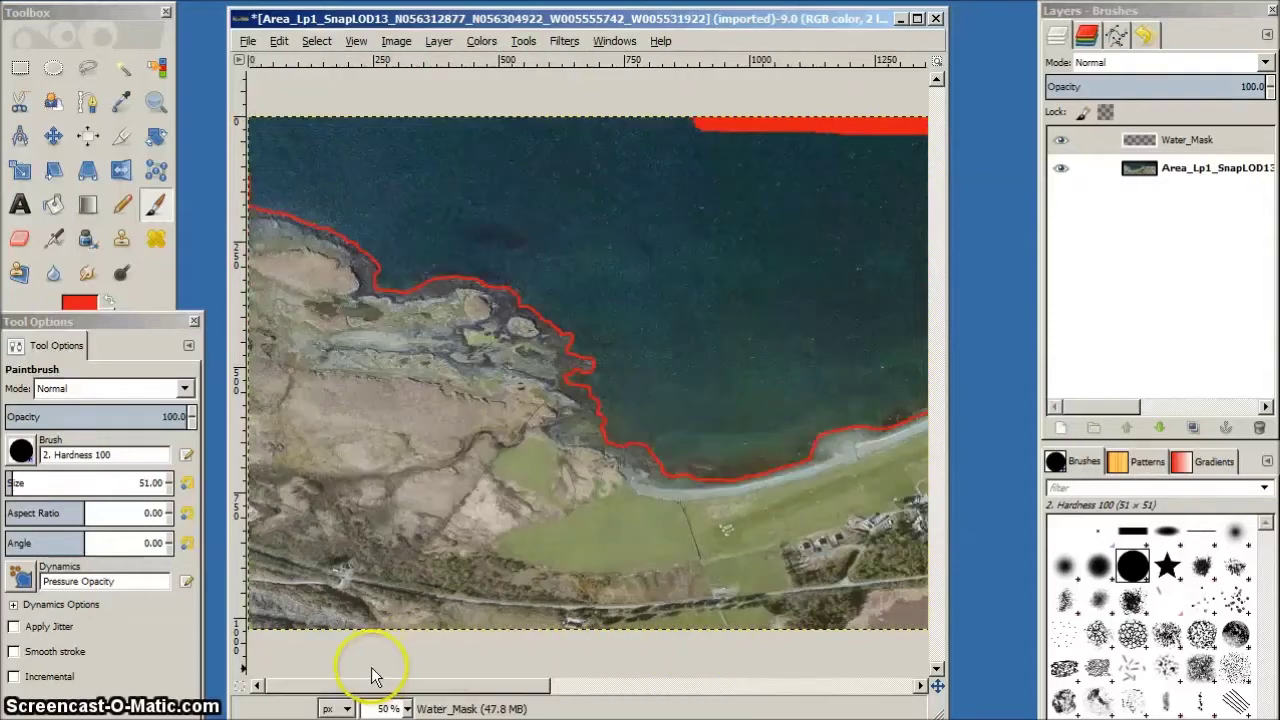
mouse_move(707, 130)
left_mouse_down()
mouse_move(262, 126)
mouse_move(250, 128)
mouse_move(243, 171)
left_mouse_up()
left_click(86, 275)
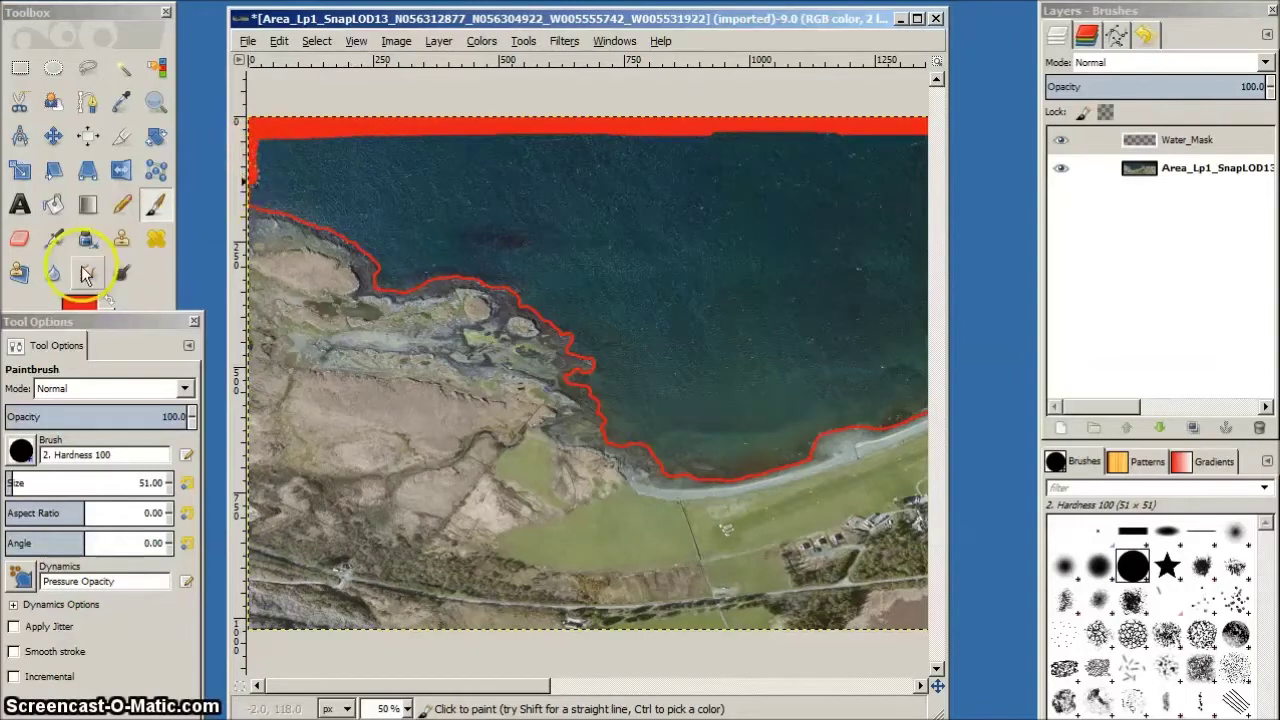
Bucket-fill the enclosed sea area on the Water_Mask layer with the red foreground color.
left_click(53, 204)
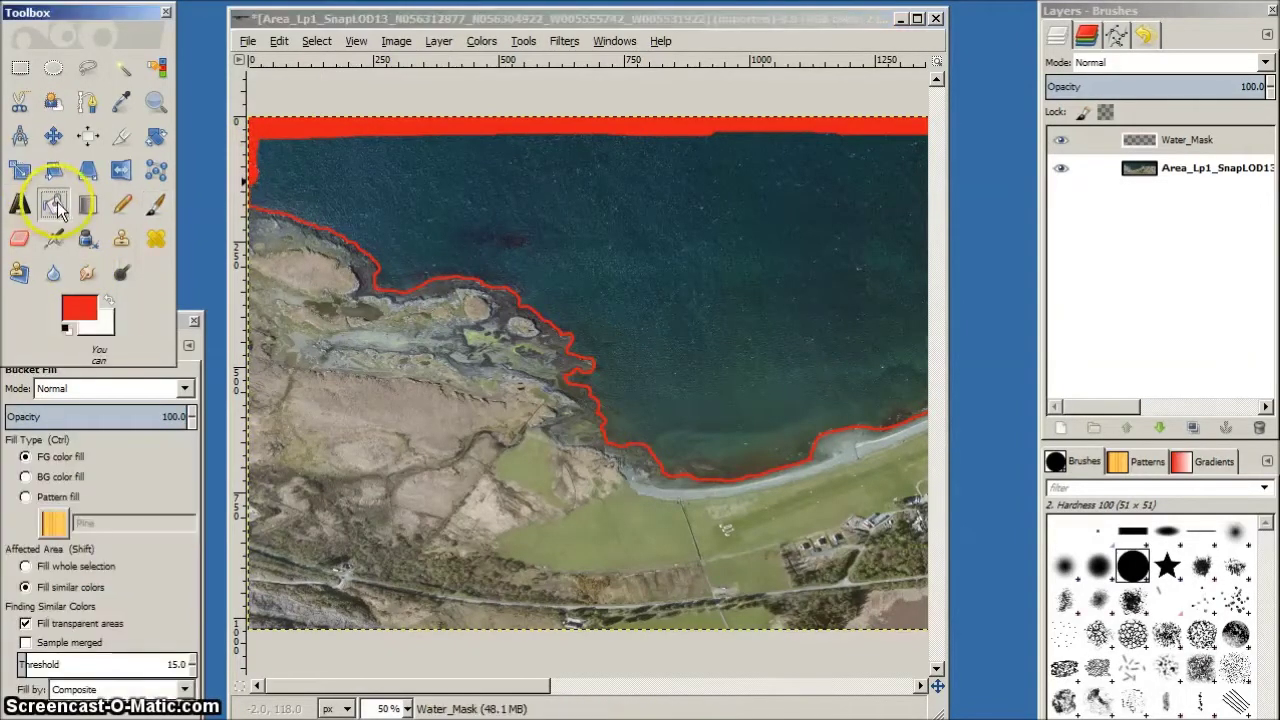
left_click(643, 224)
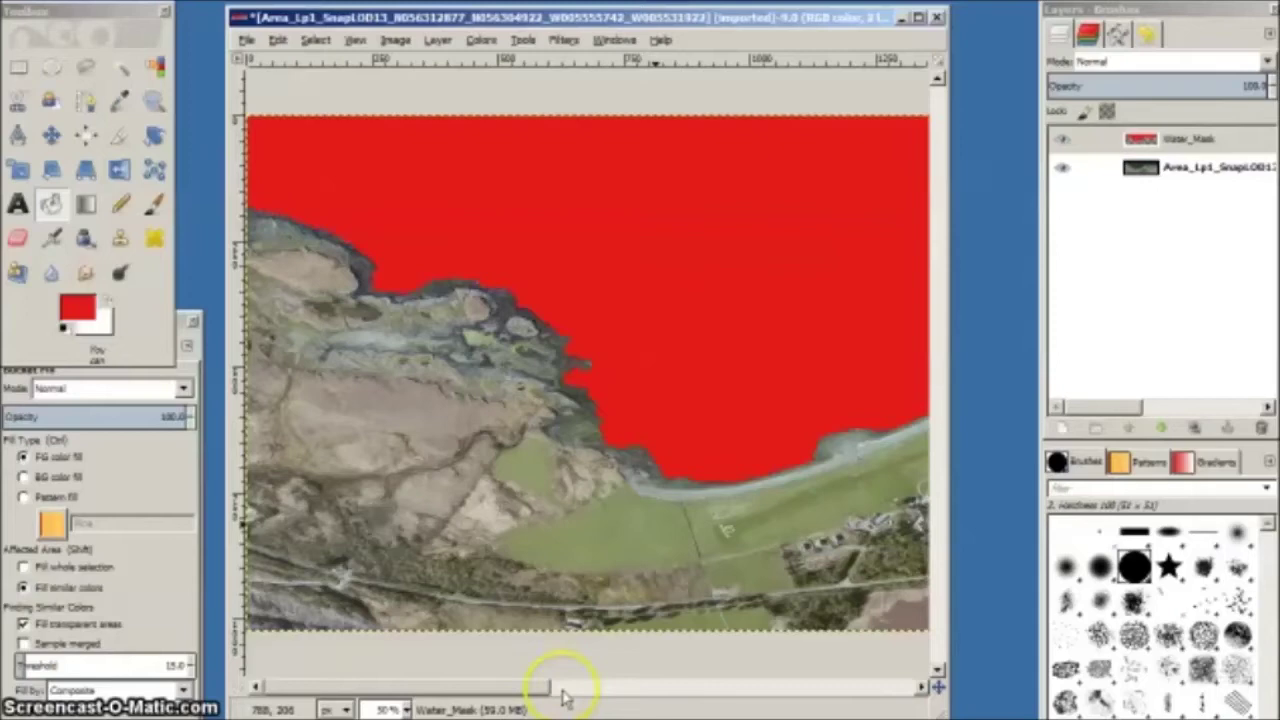
Select the red sea area on Water_Mask by color and copy it.
right_click(586, 190)
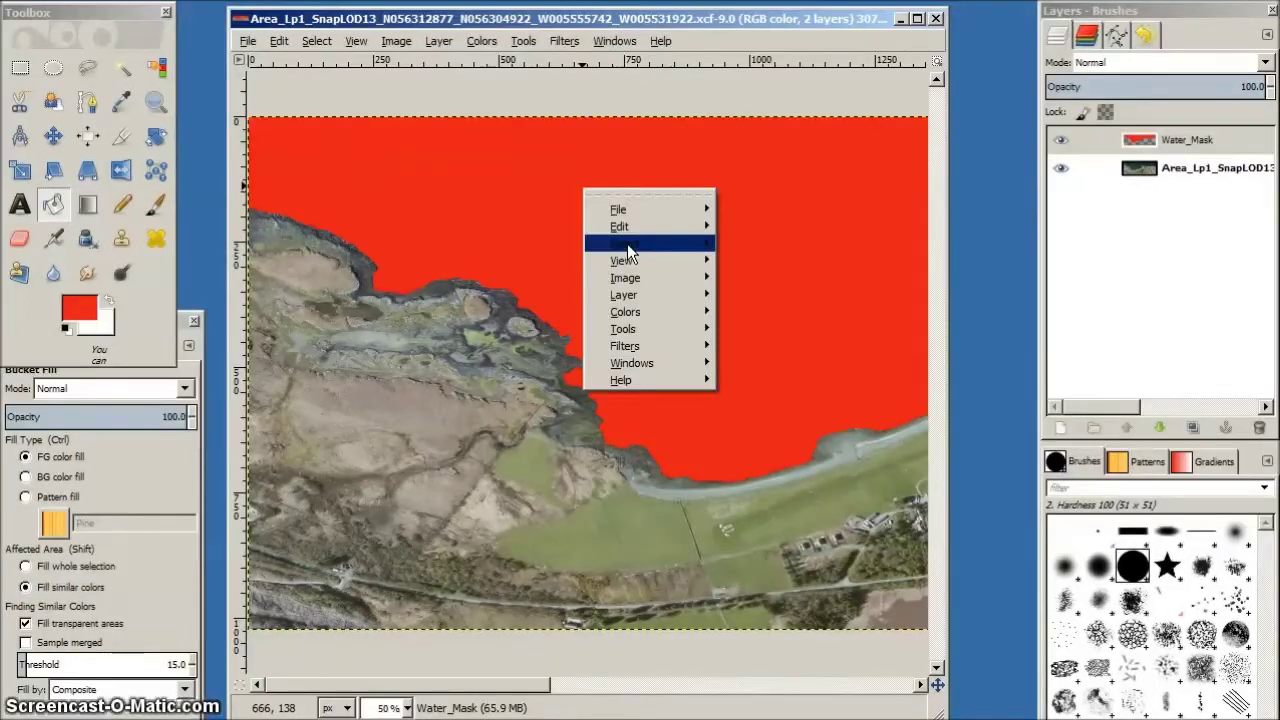
mouse_move(650, 243)
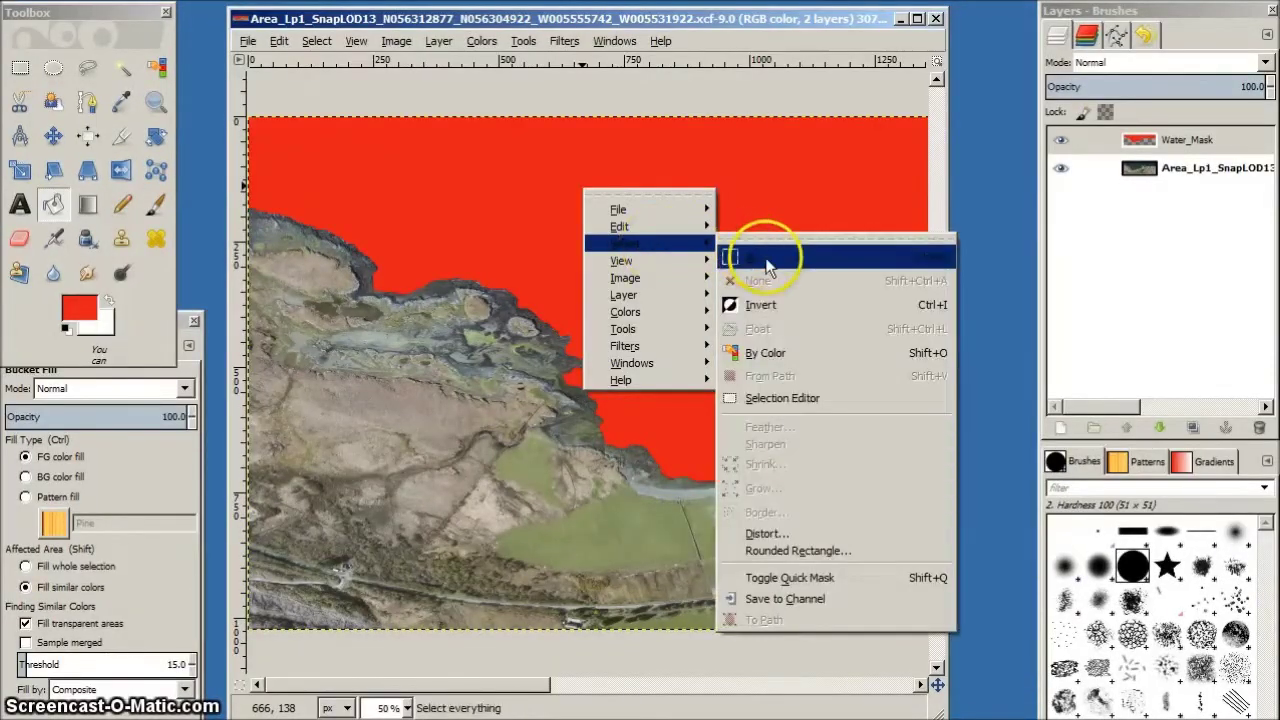
left_click(766, 350)
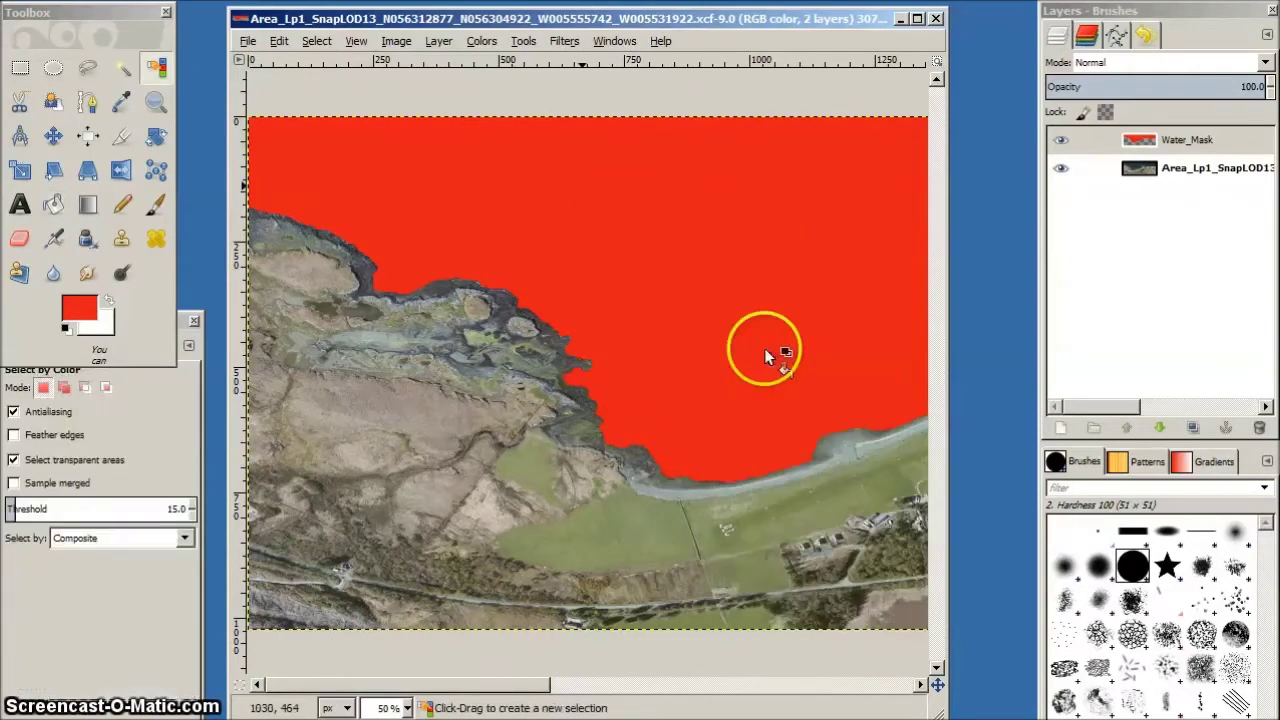
left_click(636, 212)
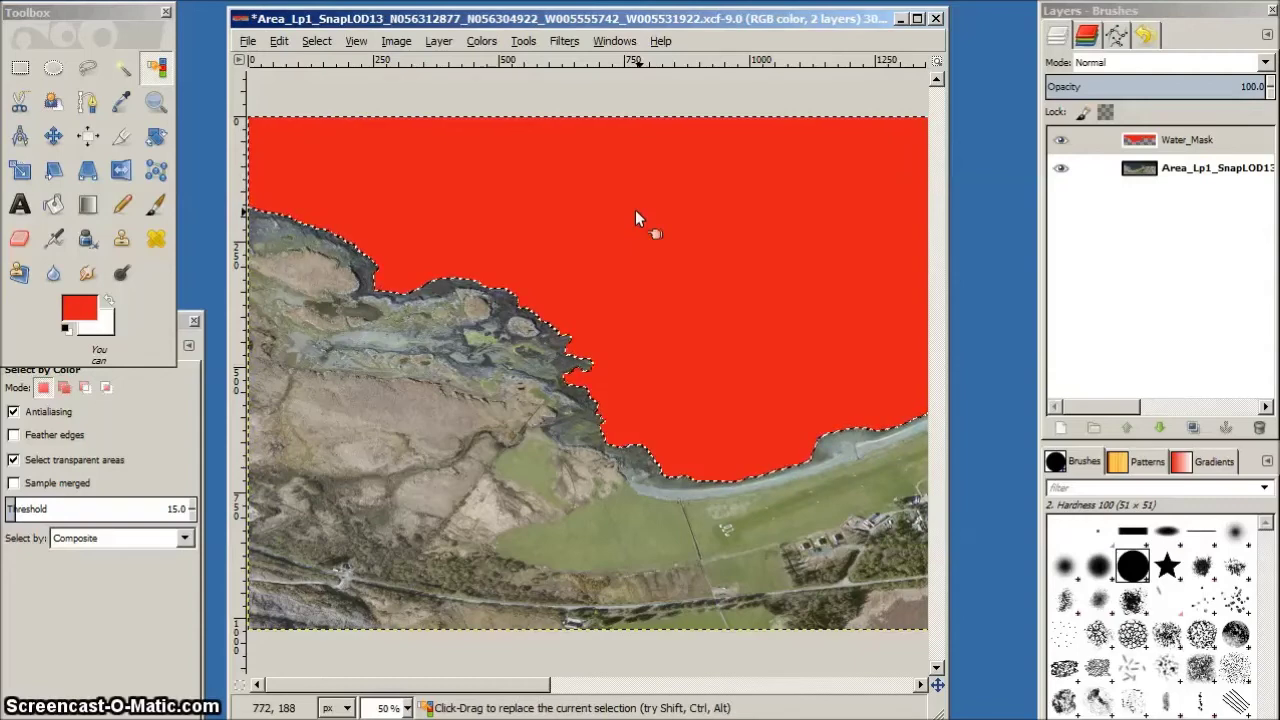
left_click(279, 41)
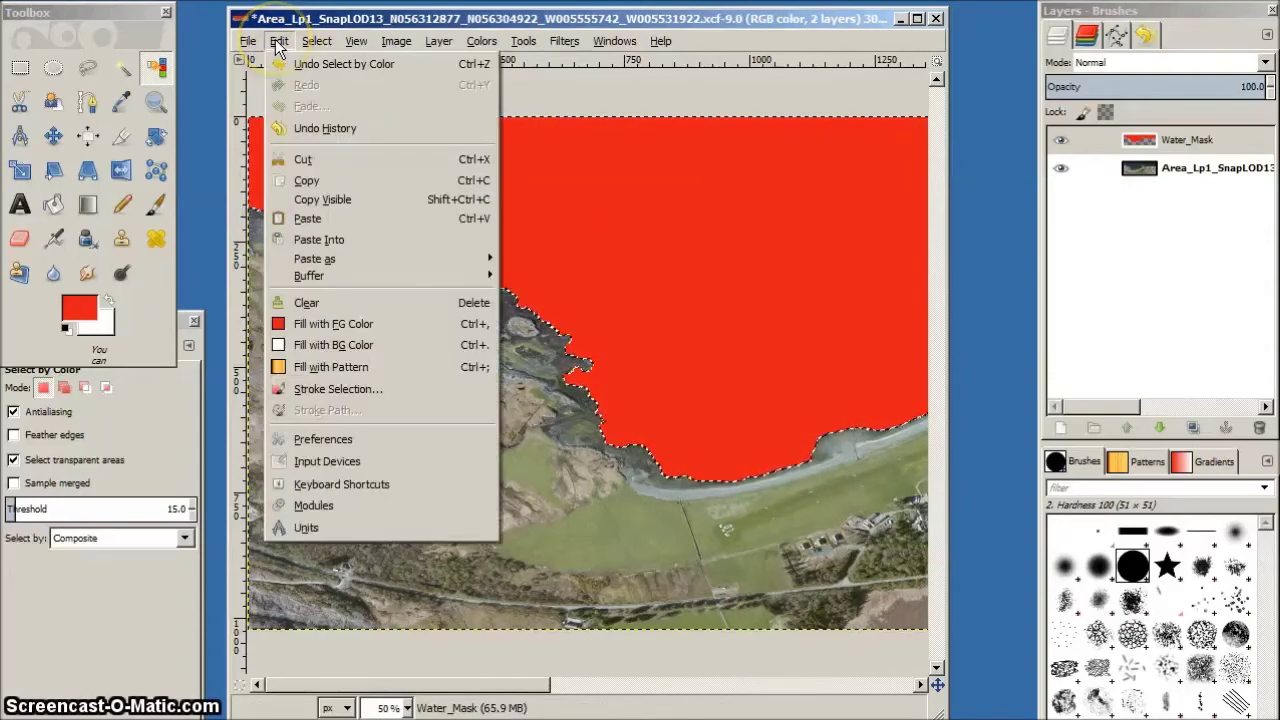
left_click(306, 181)
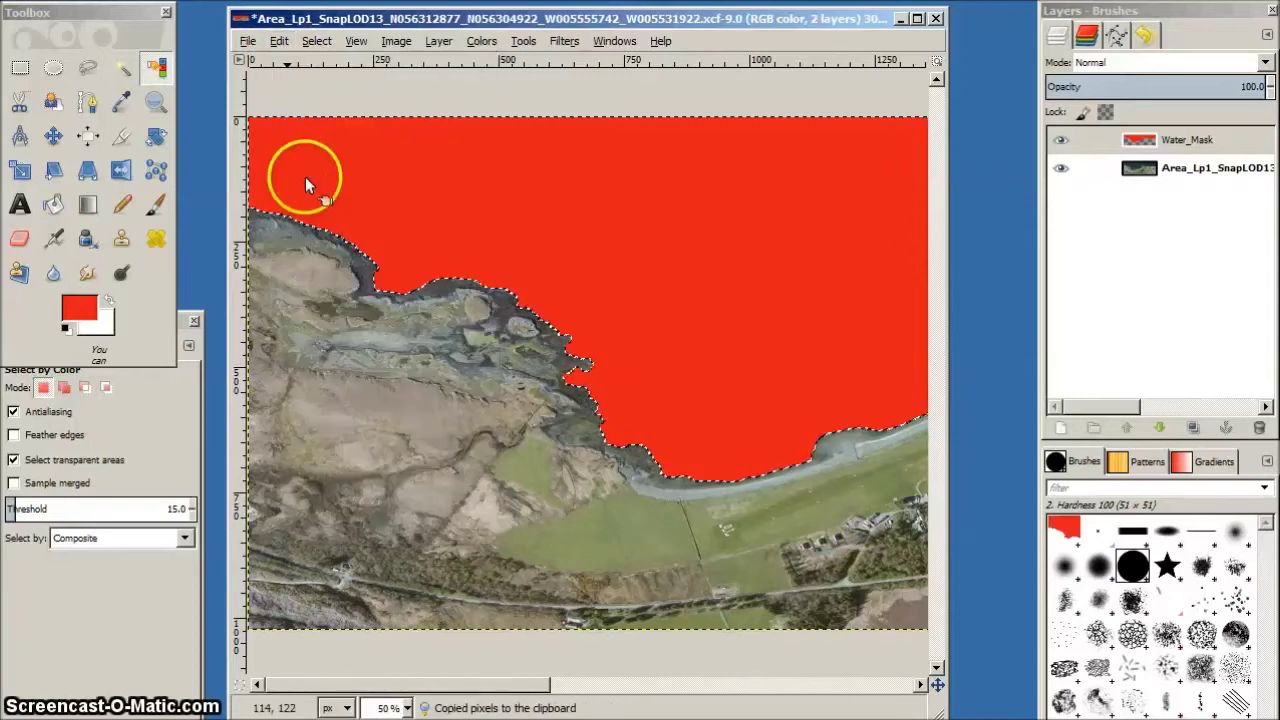
Open AreaMask_Lp1_SnapLOD13_N056312877_N056304922_W005555742_W005531922.bmp from the FSET work folder as a separate image.
left_click(248, 44)
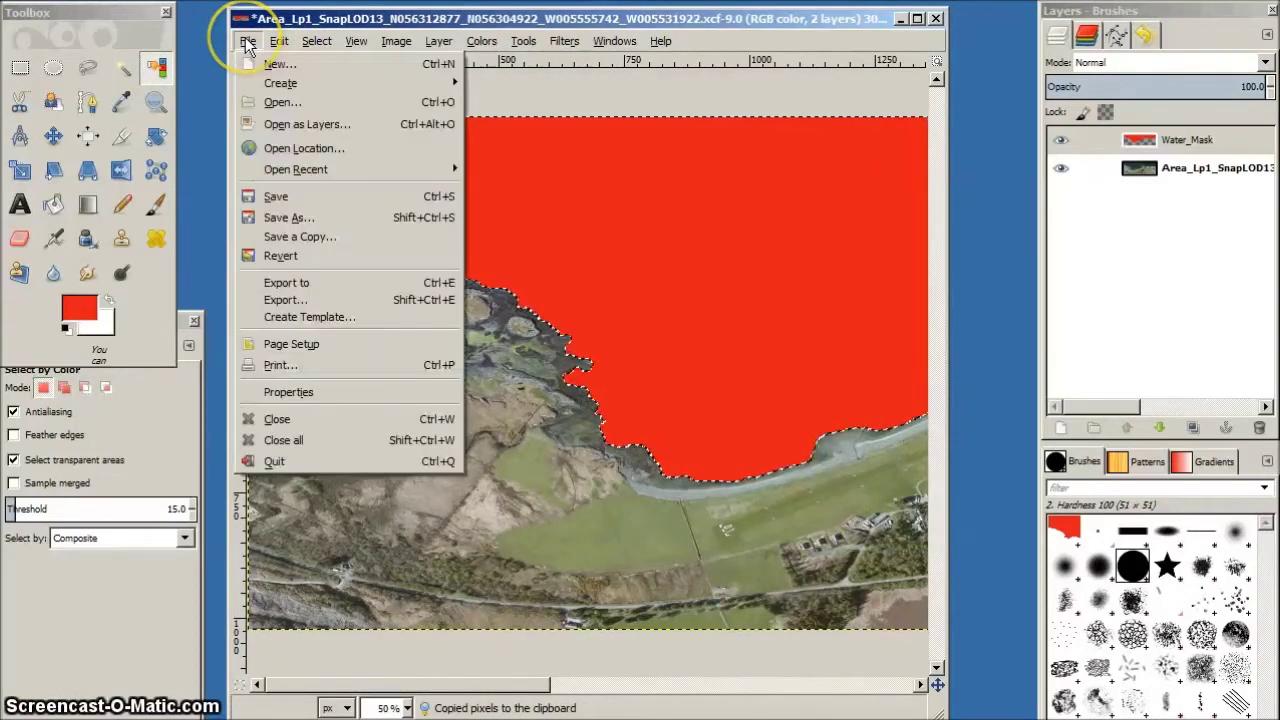
left_click(287, 106)
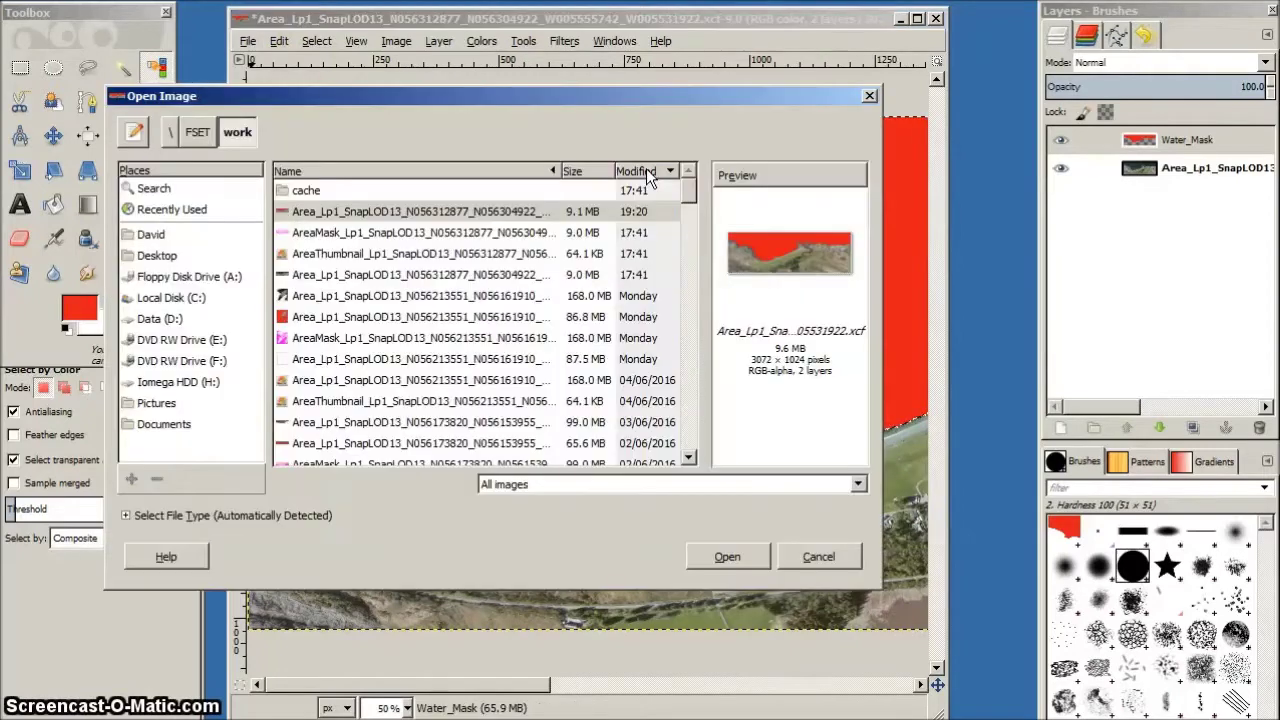
left_click(505, 237)
left_click(727, 558)
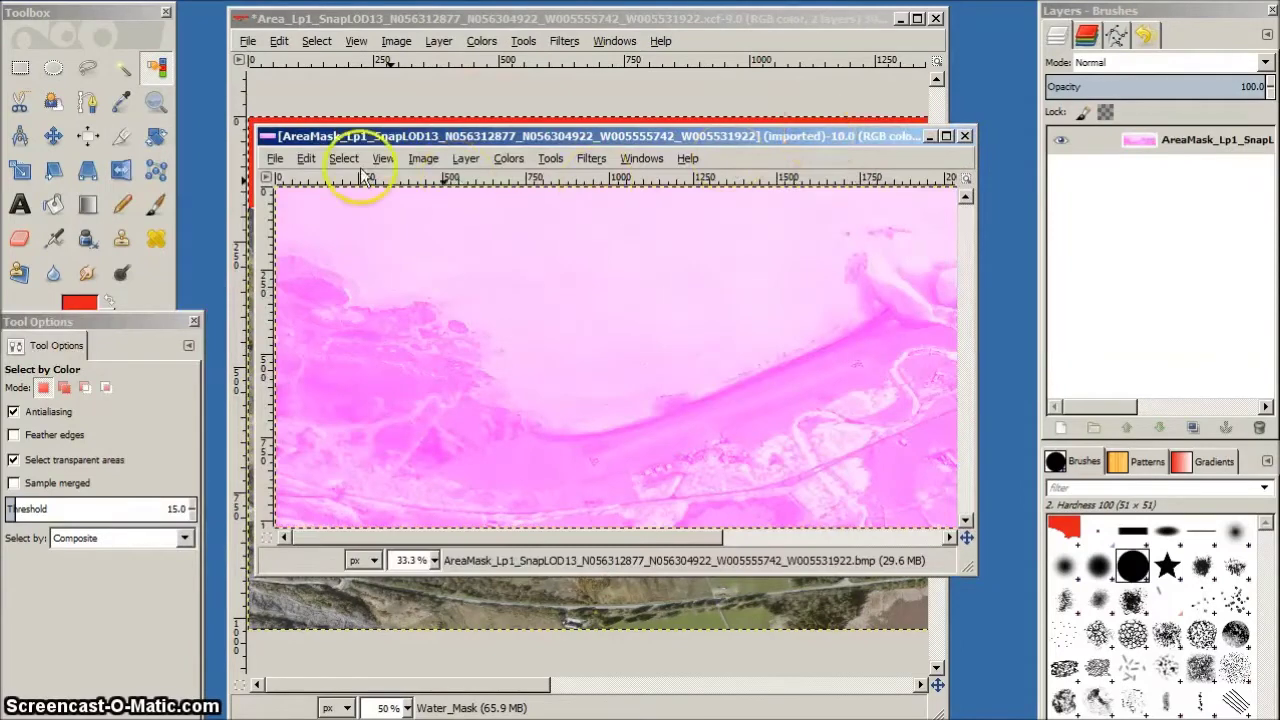
Add a new 3072 x 1024 px layer named Water_Mask with transparency fill to the AreaMask image.
left_click(423, 158)
mouse_move(466, 160)
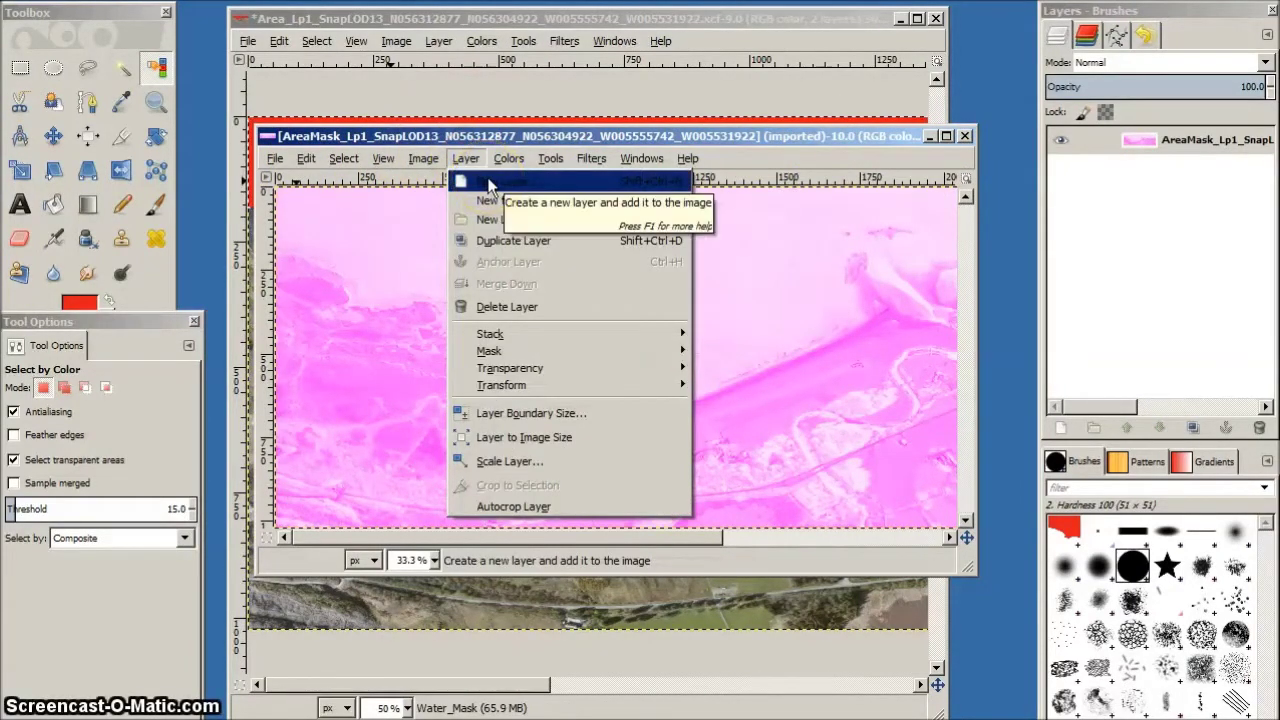
left_click(490, 185)
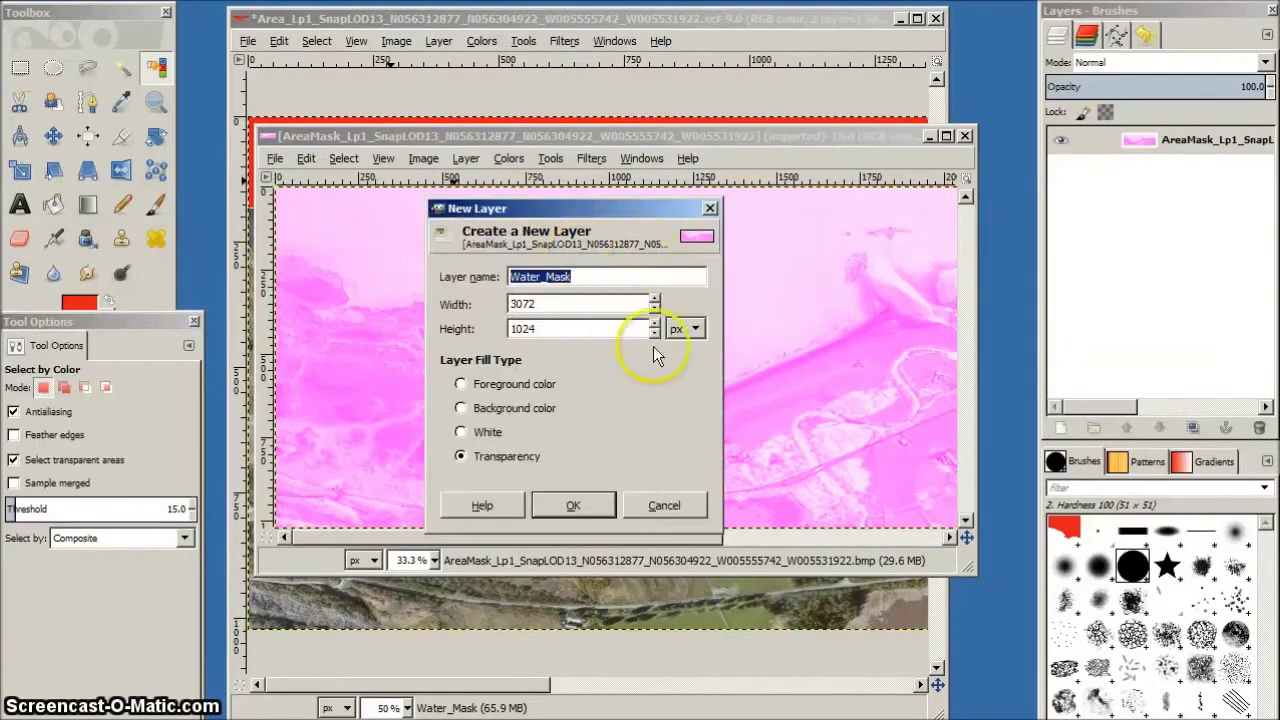
left_click(578, 505)
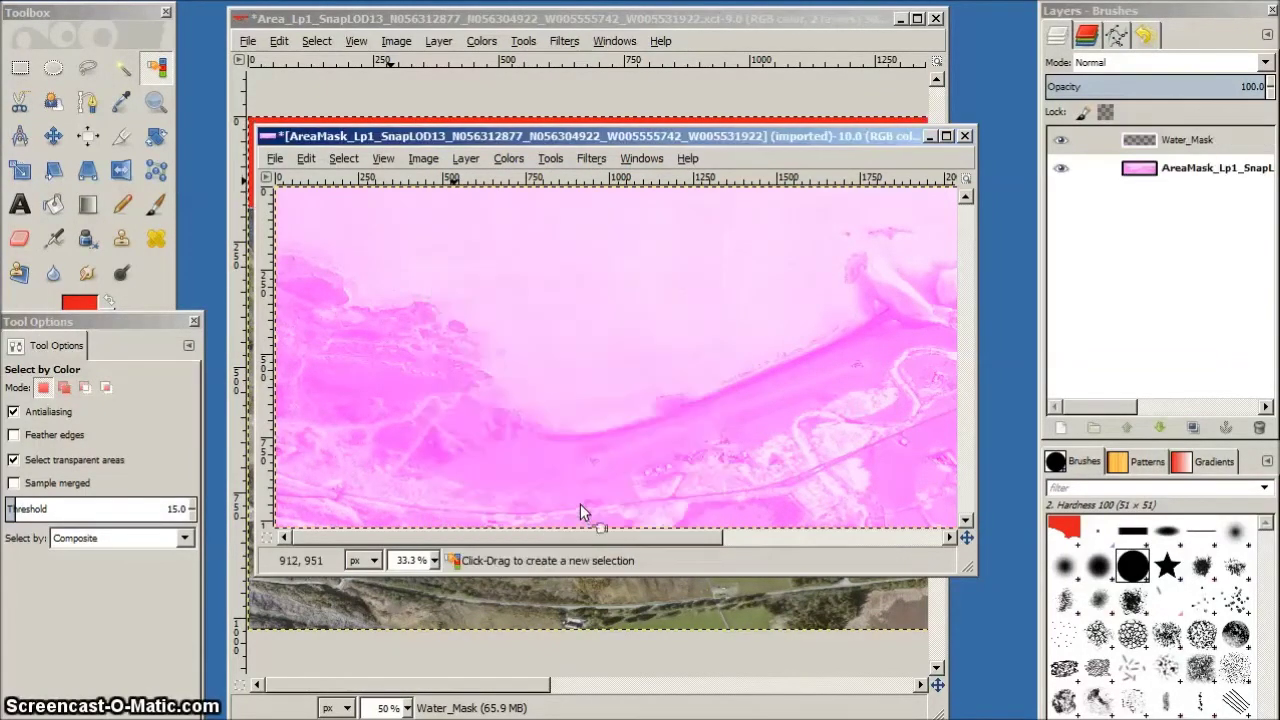
Paste the copied red area into the AreaMask image and move it flush with the image's upper-left corner.
left_click(306, 160)
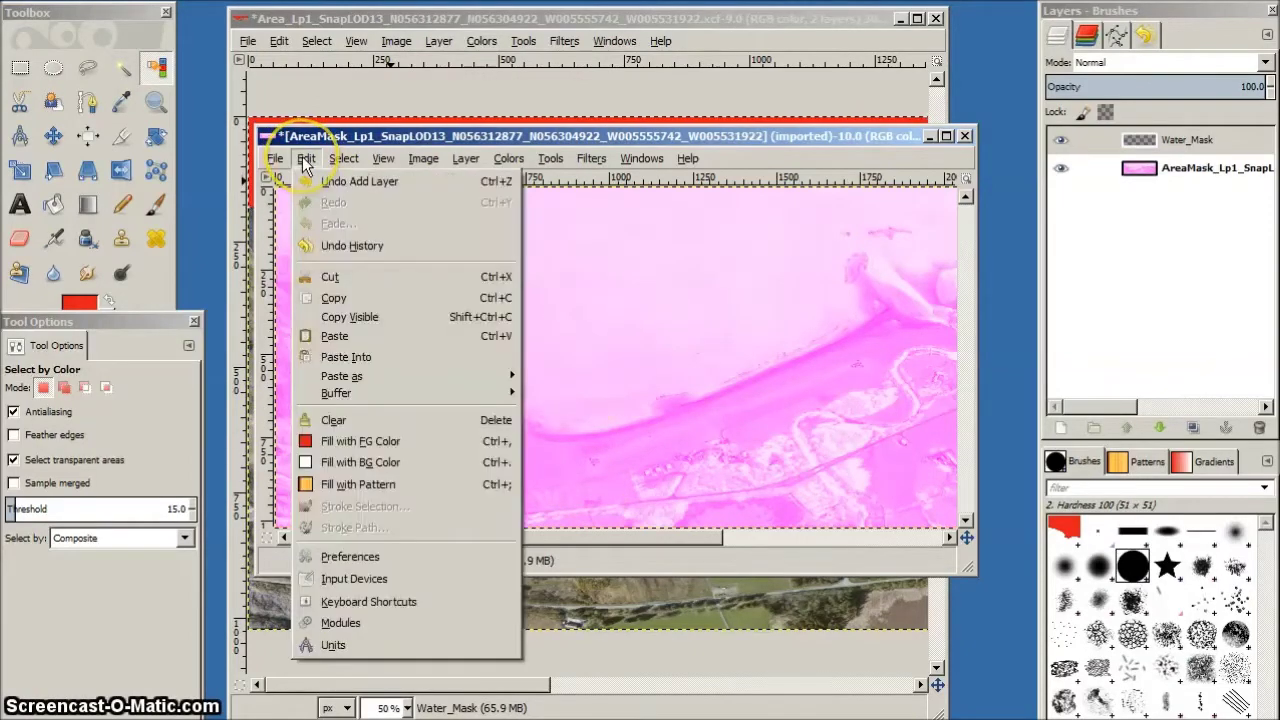
left_click(336, 337)
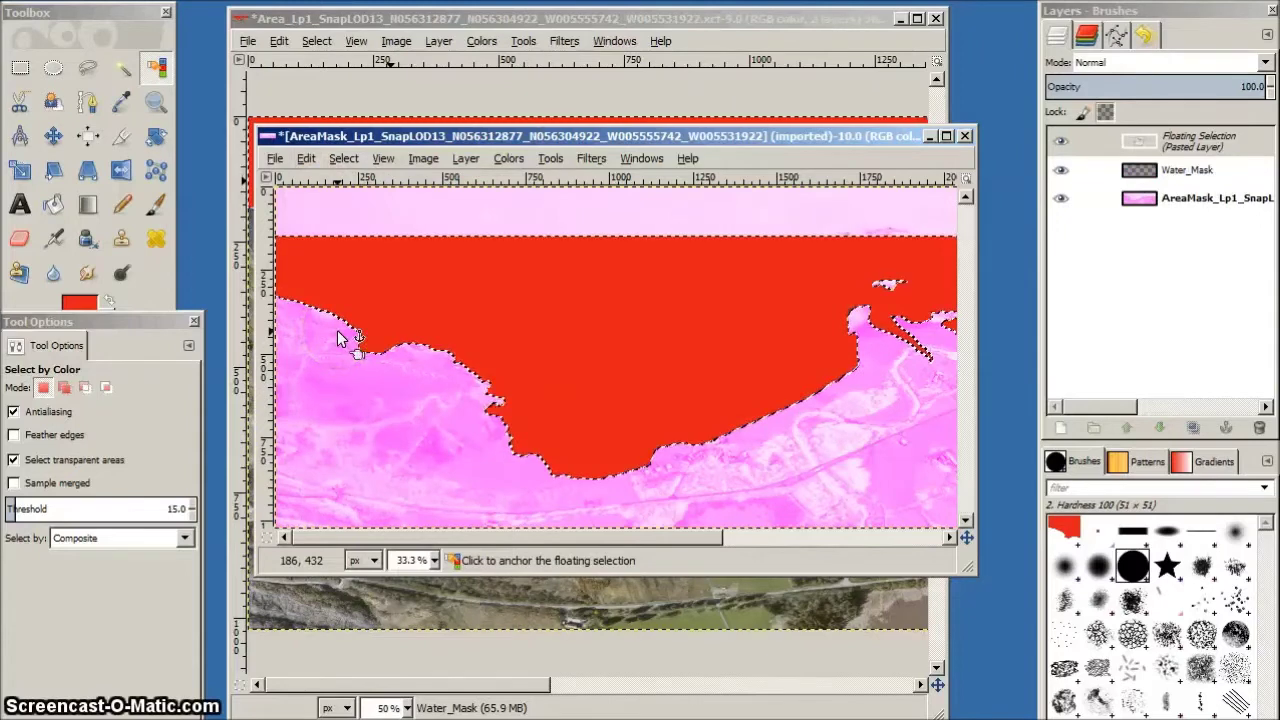
scroll(410, 323, "up", 7)
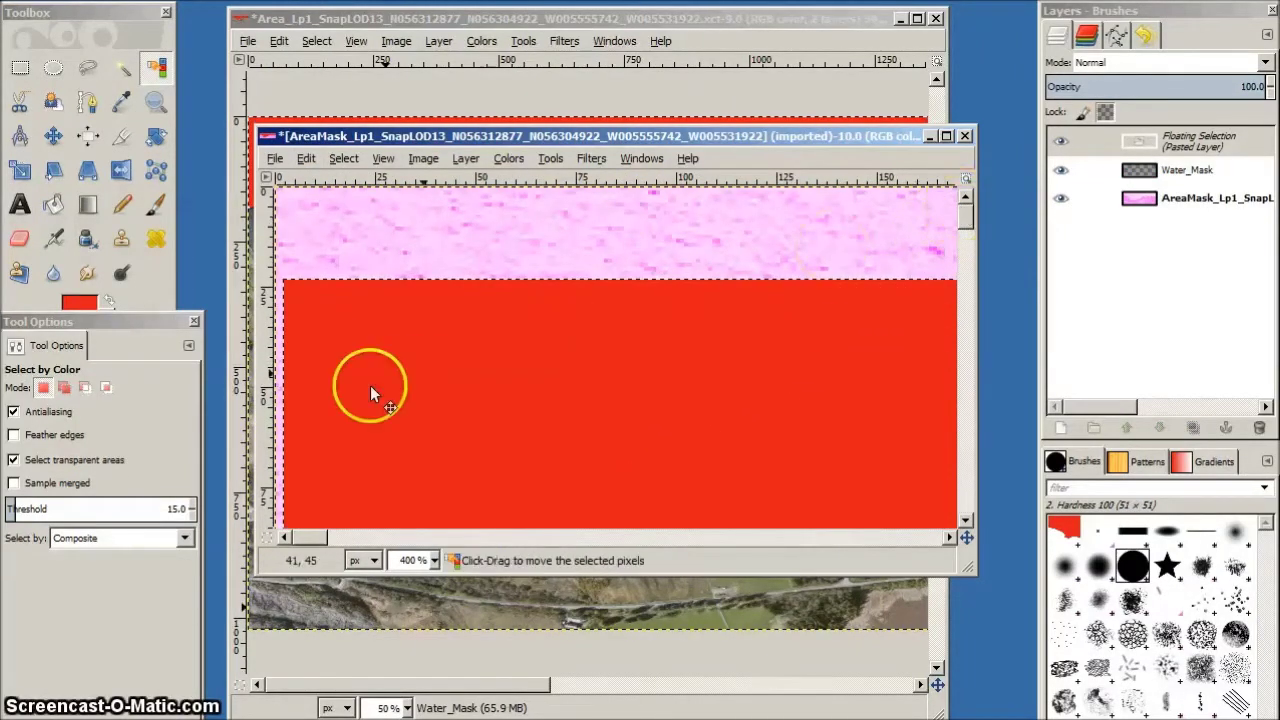
left_click_drag(372, 368, 370, 273)
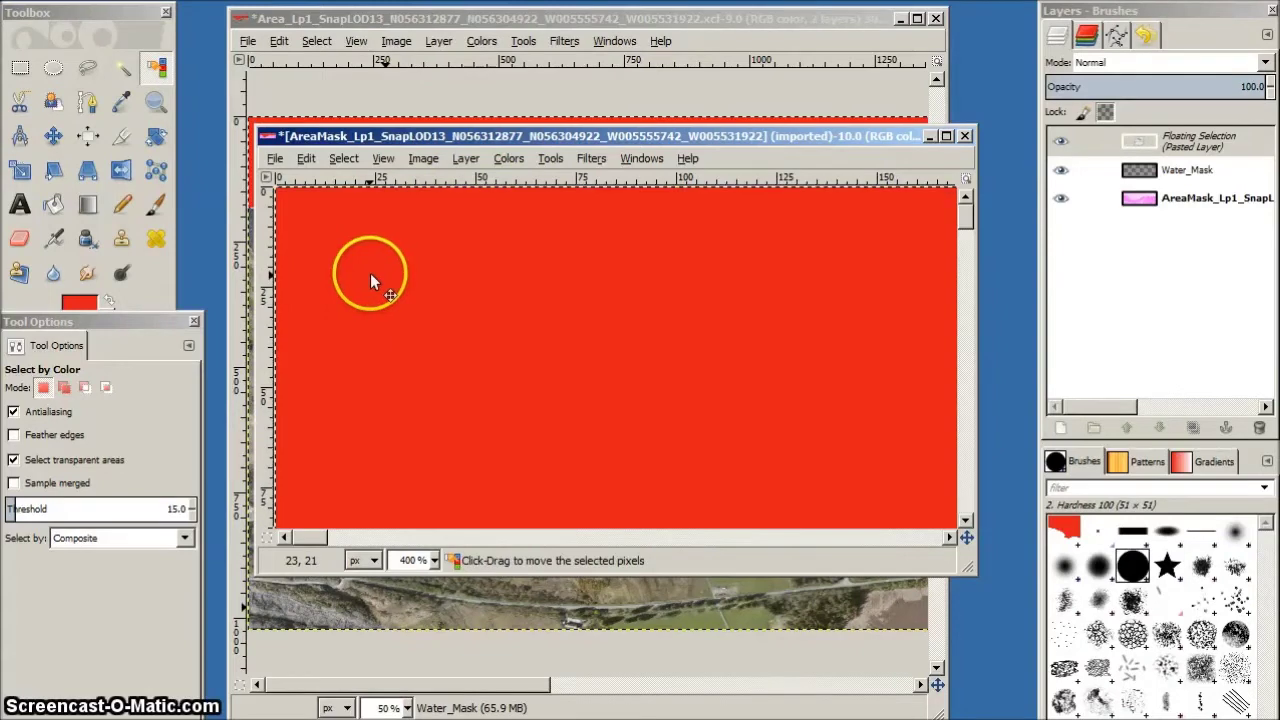
left_click(435, 562)
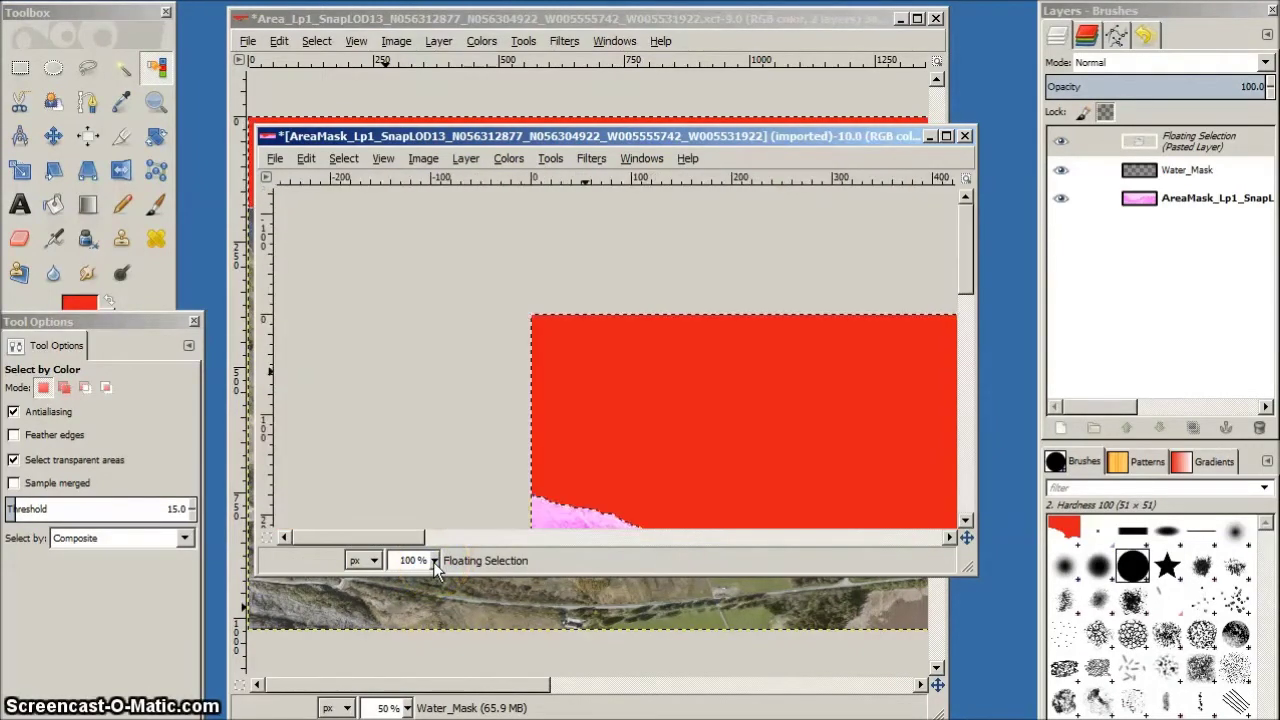
scroll(435, 560, "down", 1)
left_click_drag(423, 537, 491, 535)
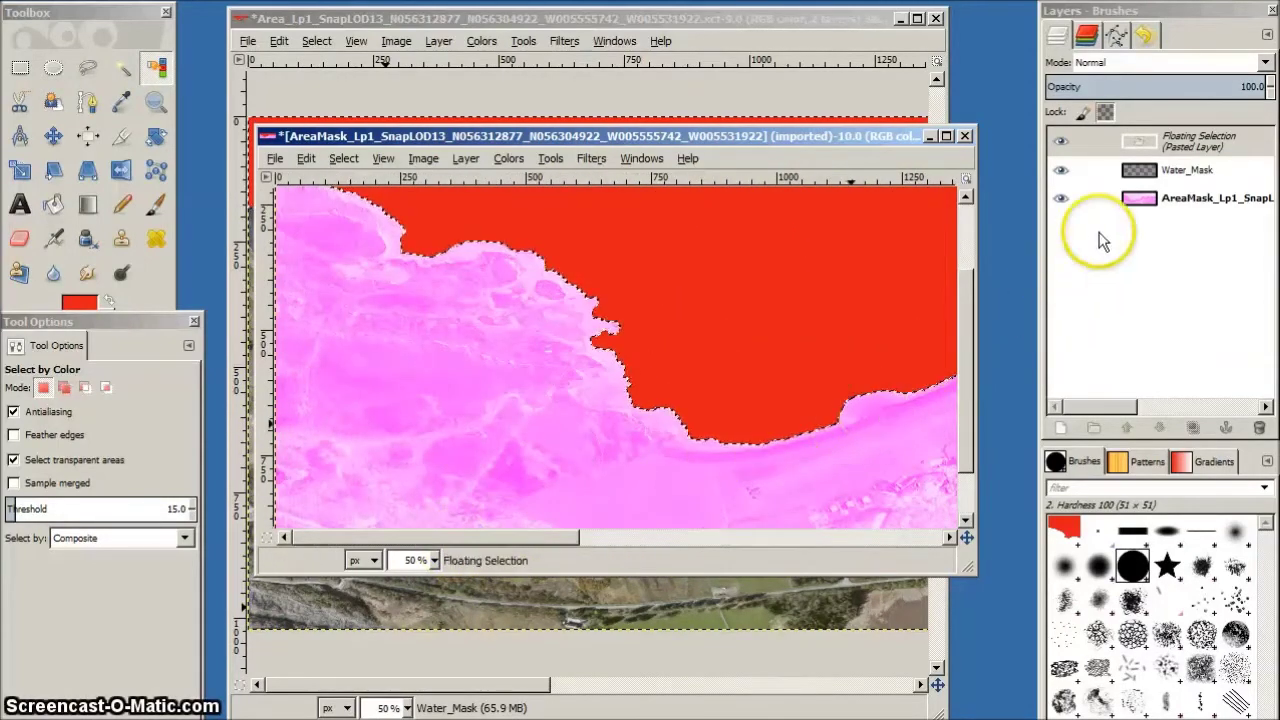
Anchor the pasted floating selection to the Water_Mask layer and flatten the AreaMask image.
left_click(1195, 143)
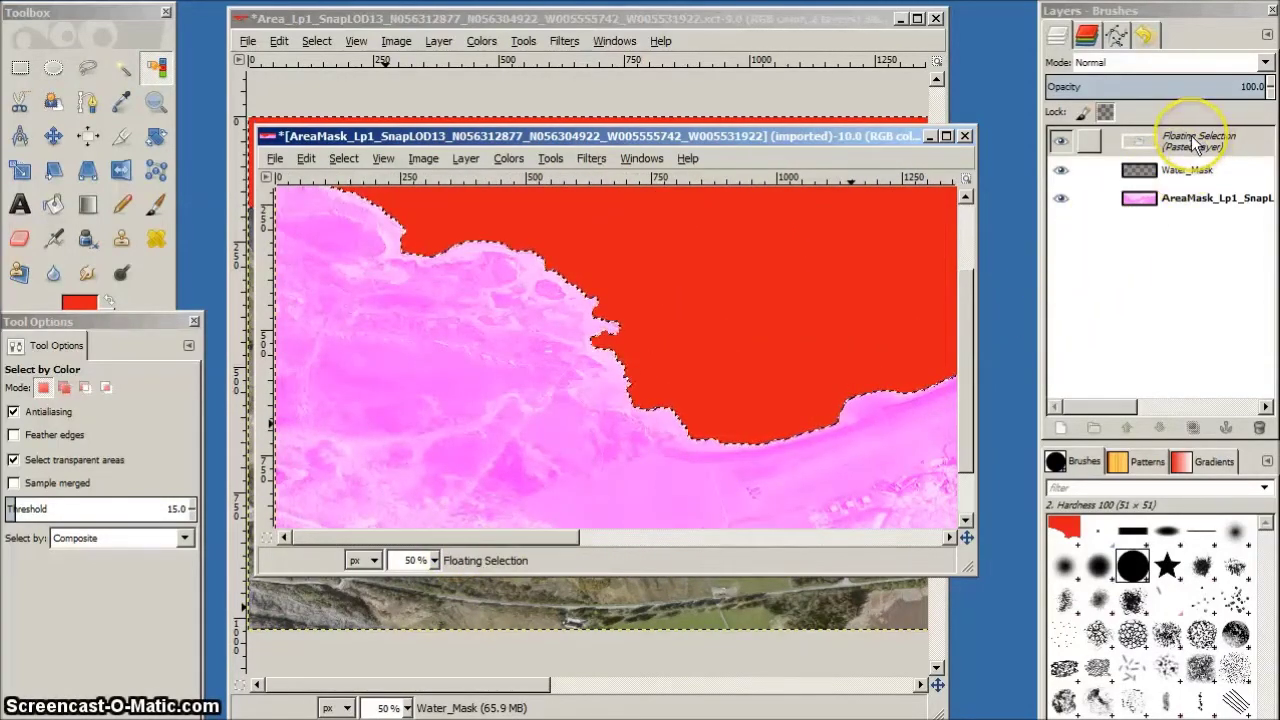
right_click(1195, 143)
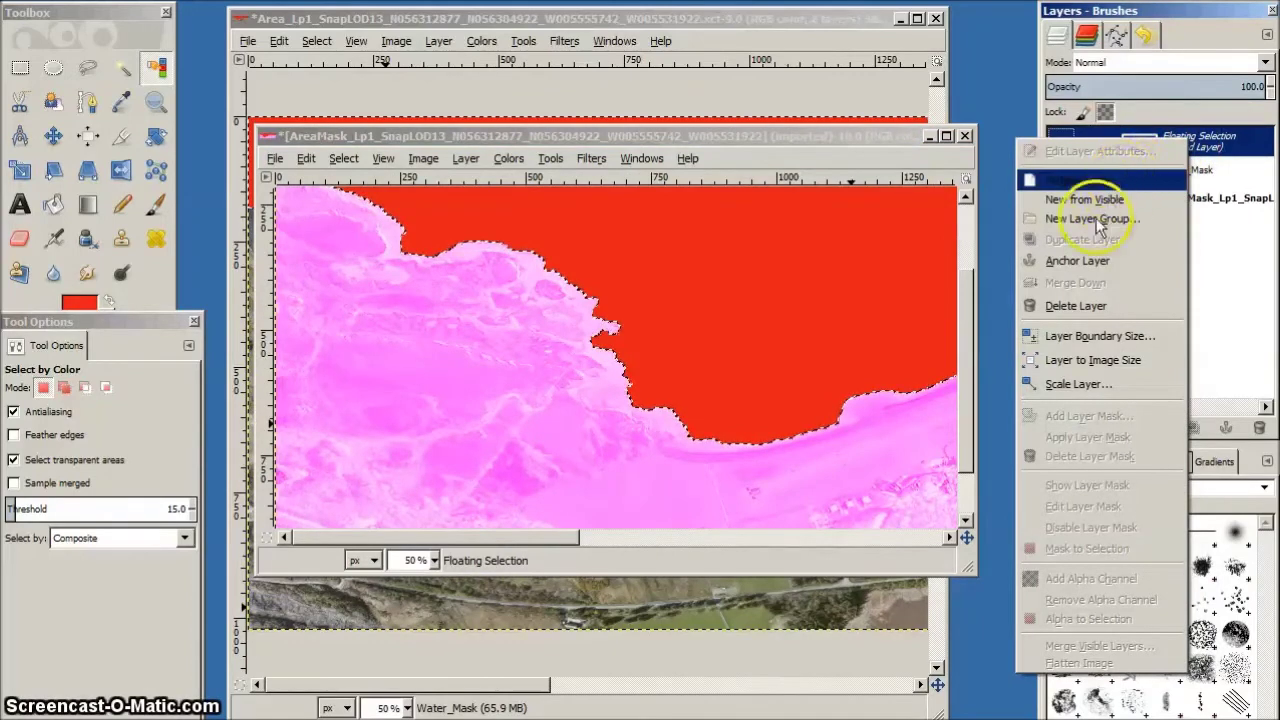
left_click(1089, 261)
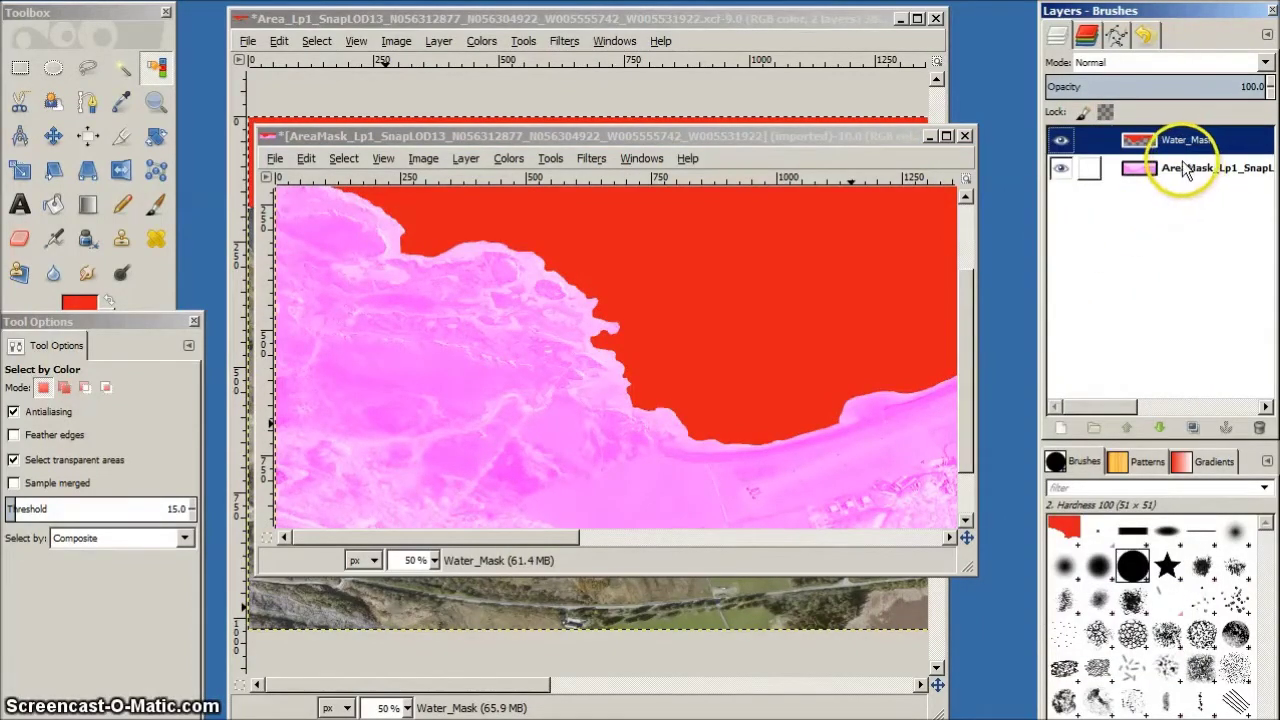
left_click_drag(1182, 141, 590, 119)
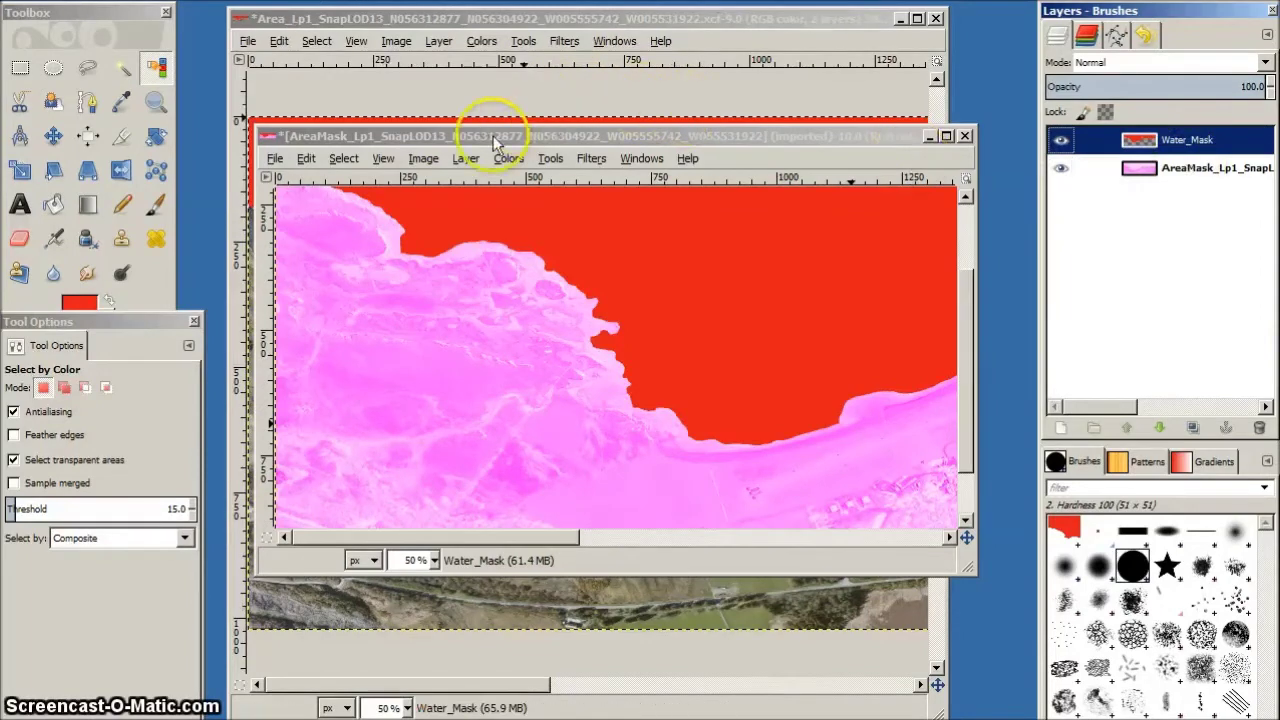
left_click(421, 164)
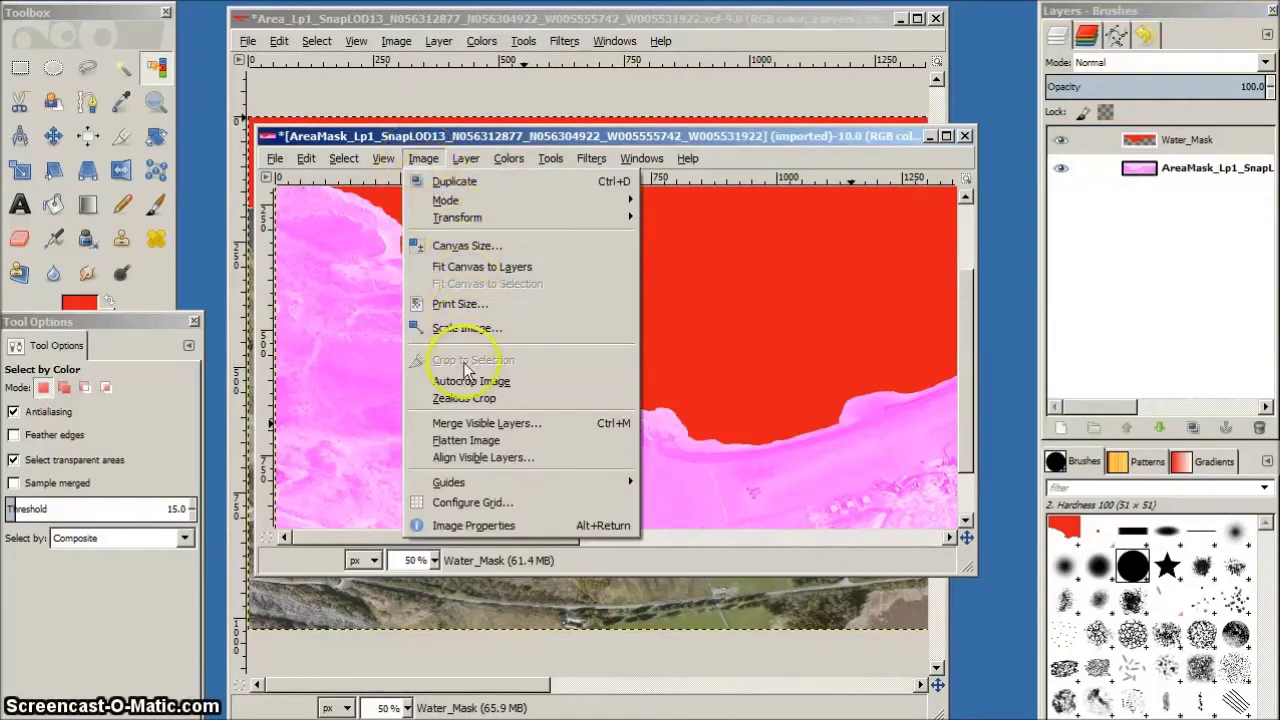
left_click(464, 440)
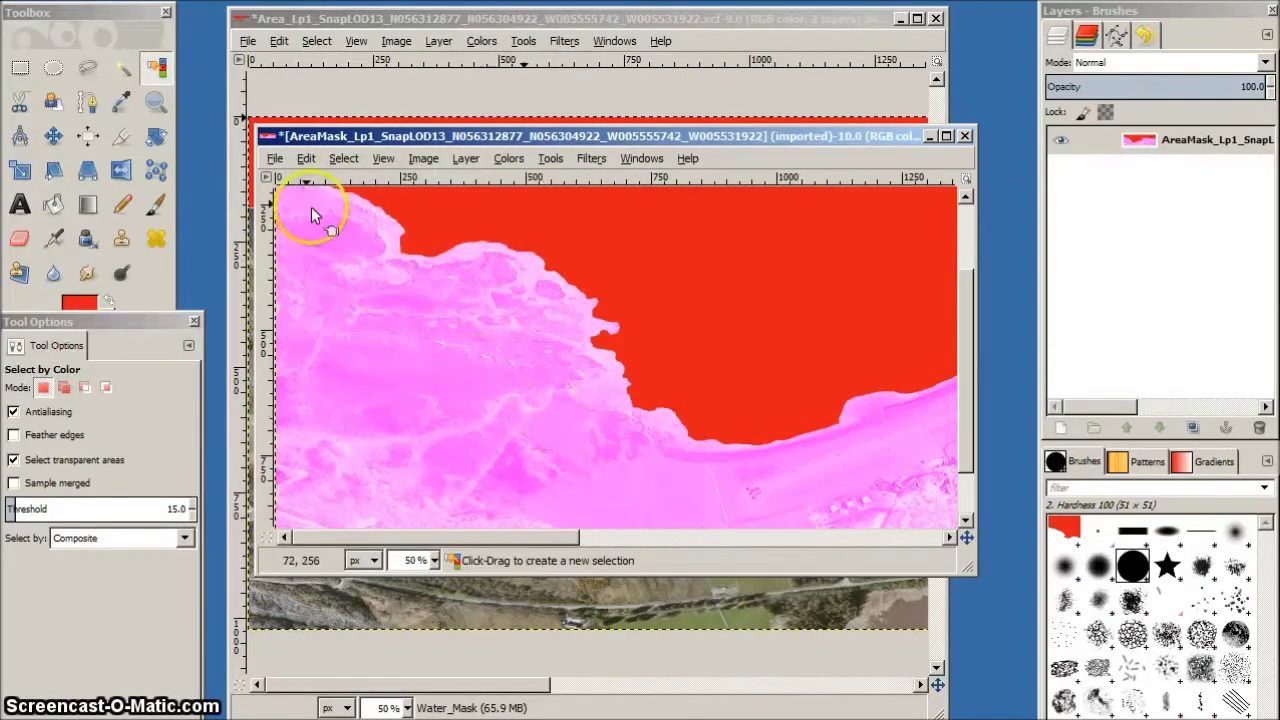
Export the AreaMask image as a Windows BMP image under its existing name in the FSET work folder, replacing the existing file.
left_click(274, 158)
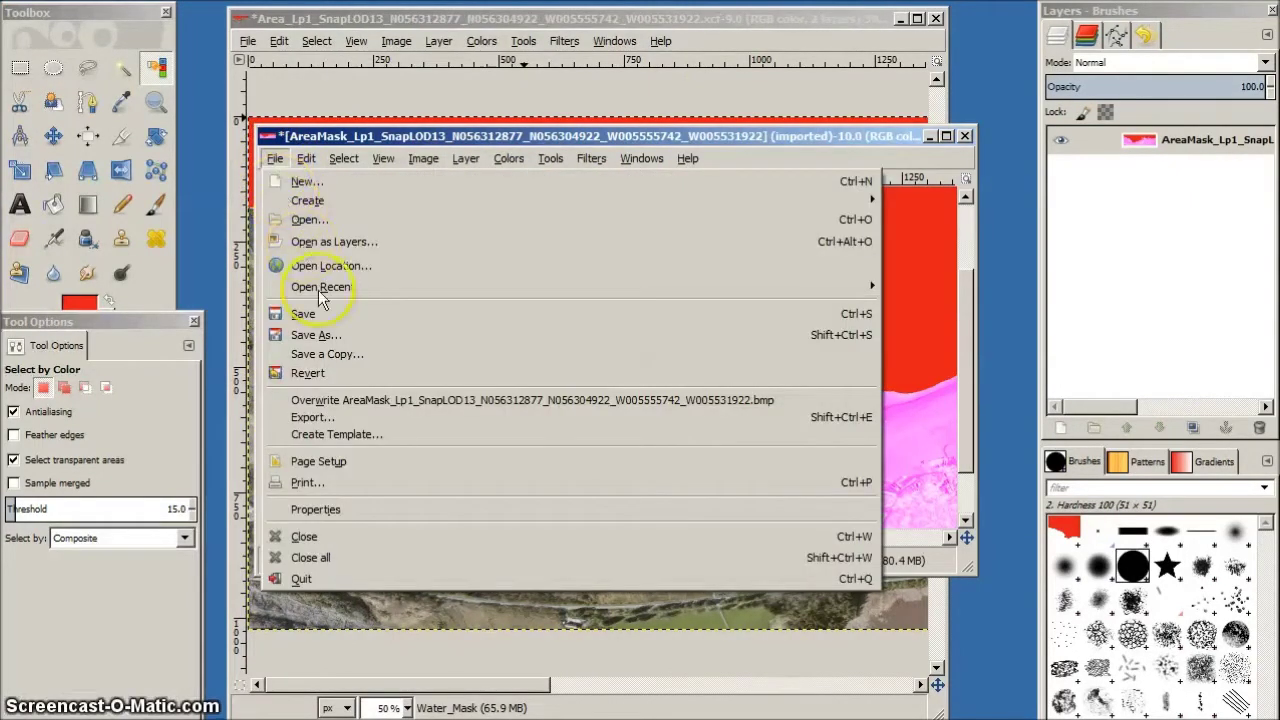
left_click(314, 420)
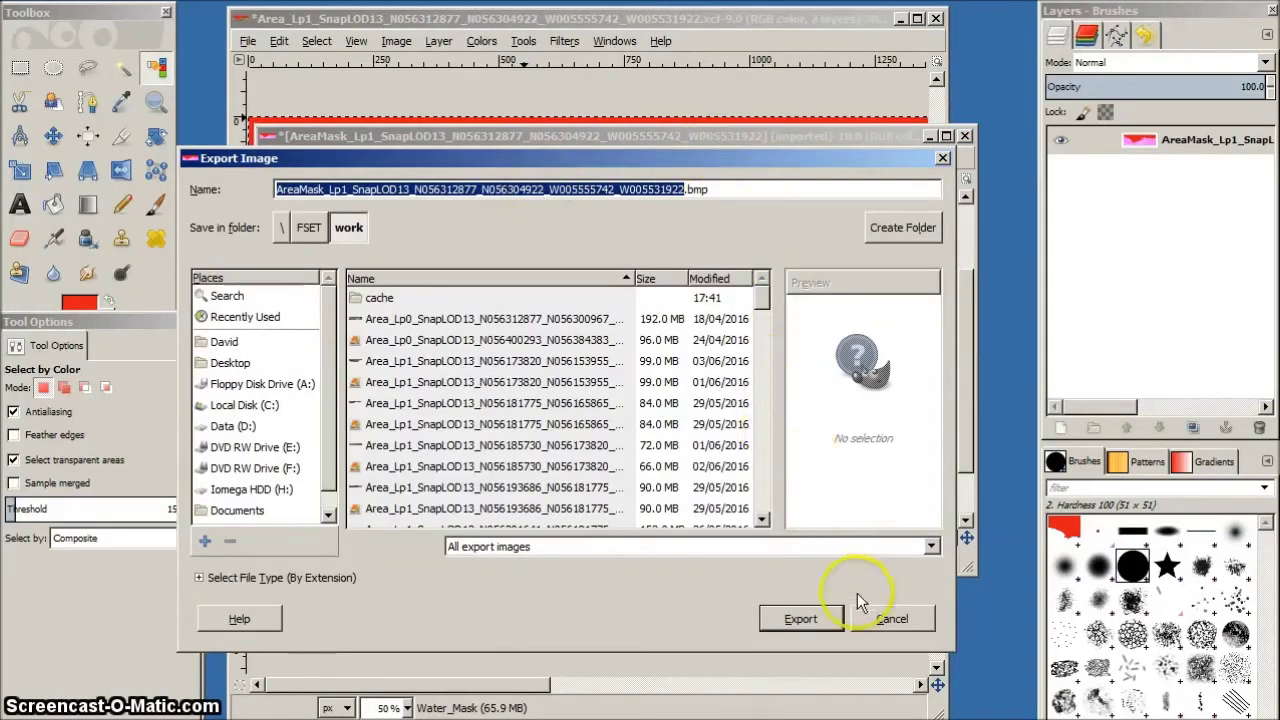
left_click(933, 546)
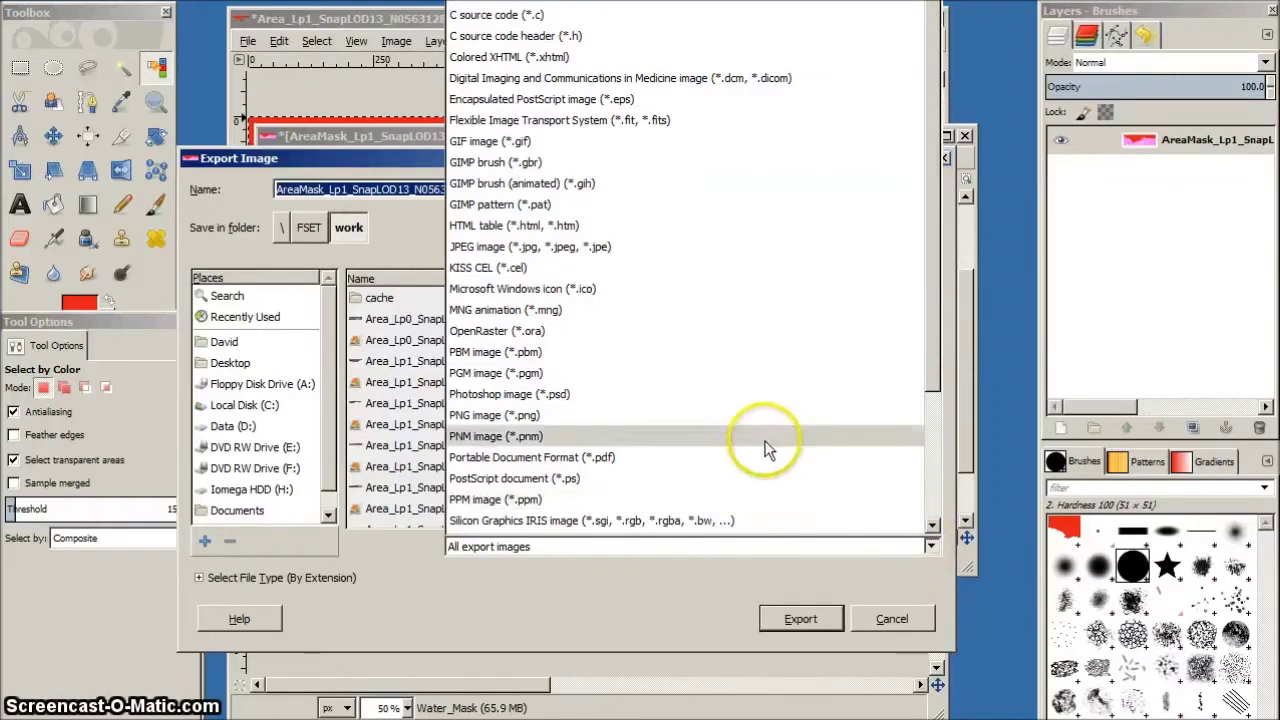
scroll(765, 450, "down", 3)
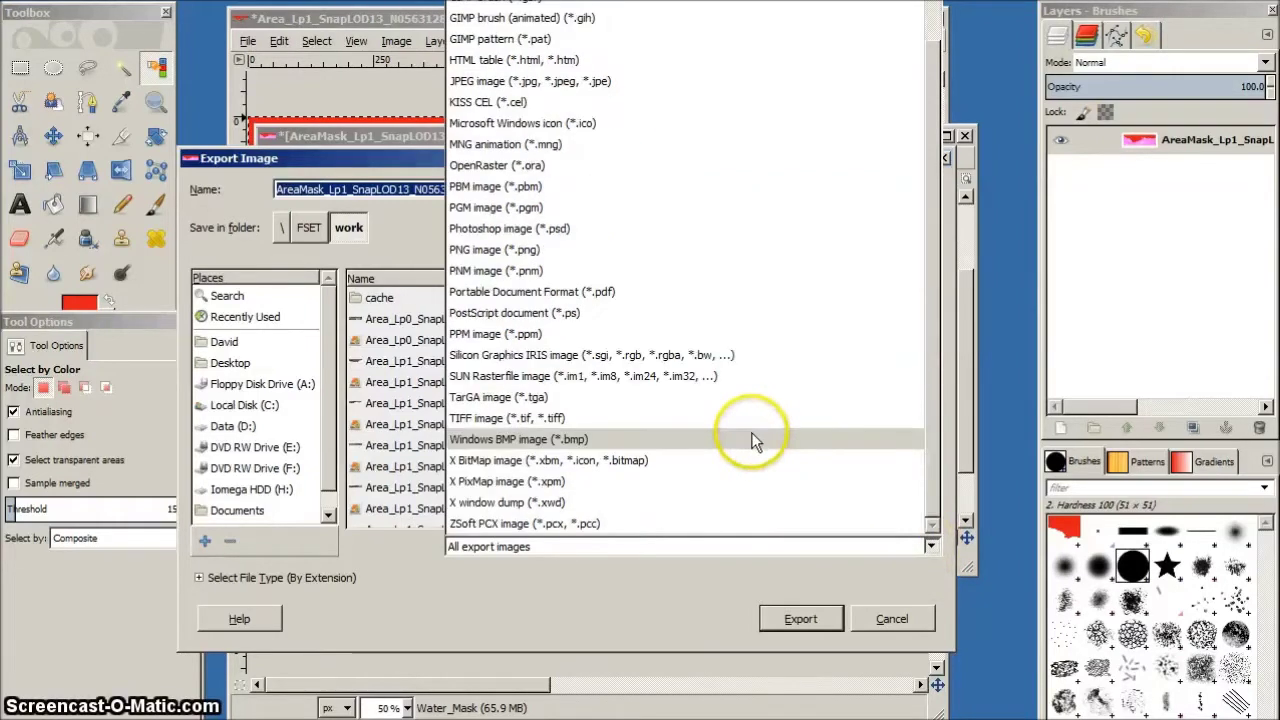
left_click(588, 439)
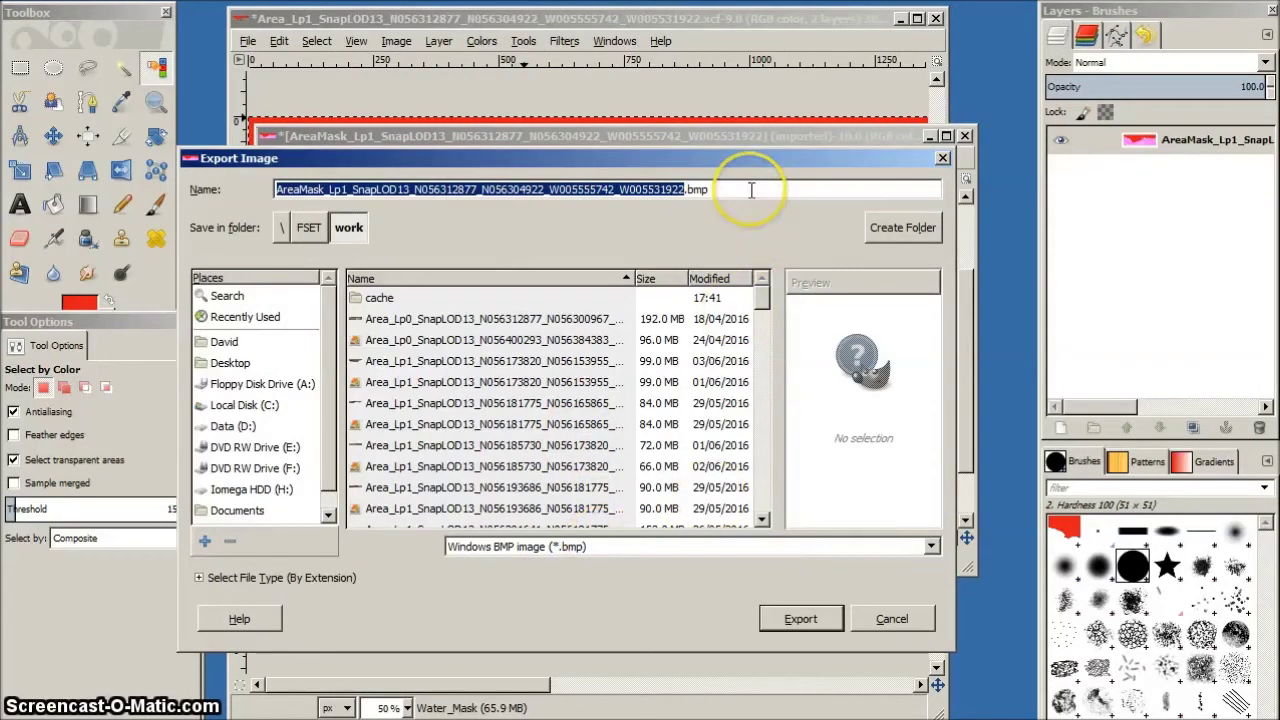
left_click(802, 620)
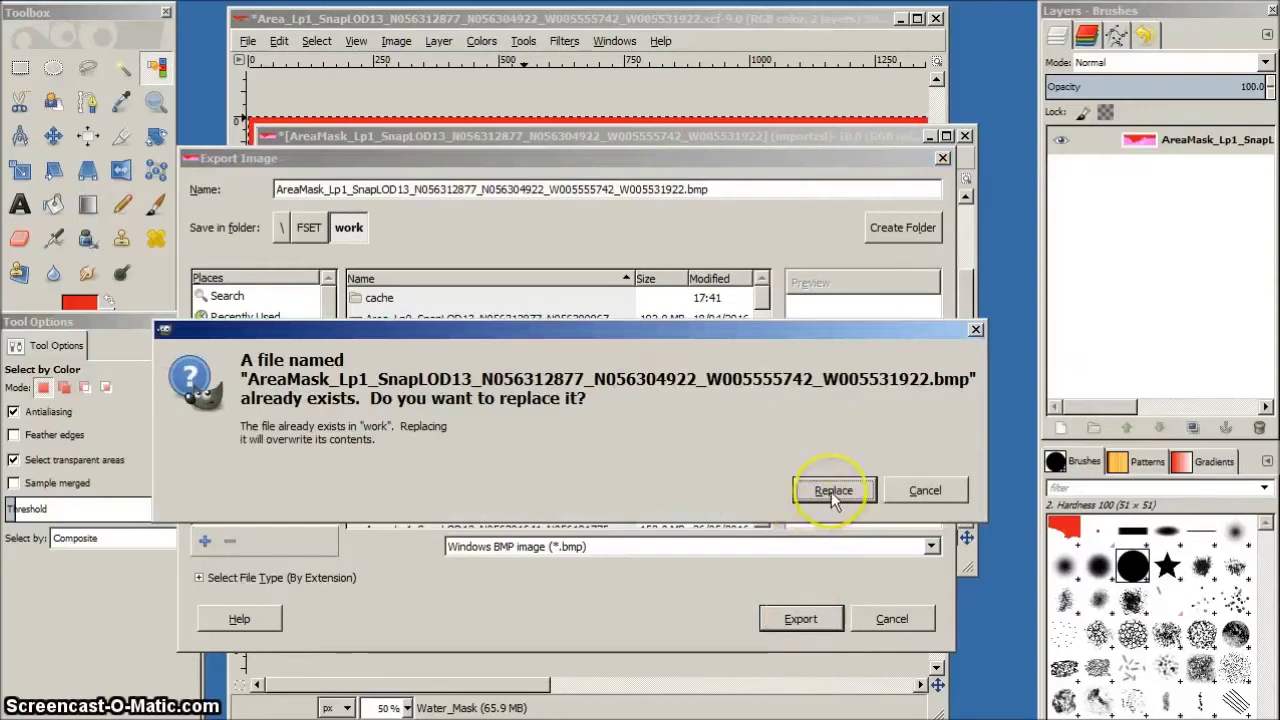
left_click(831, 492)
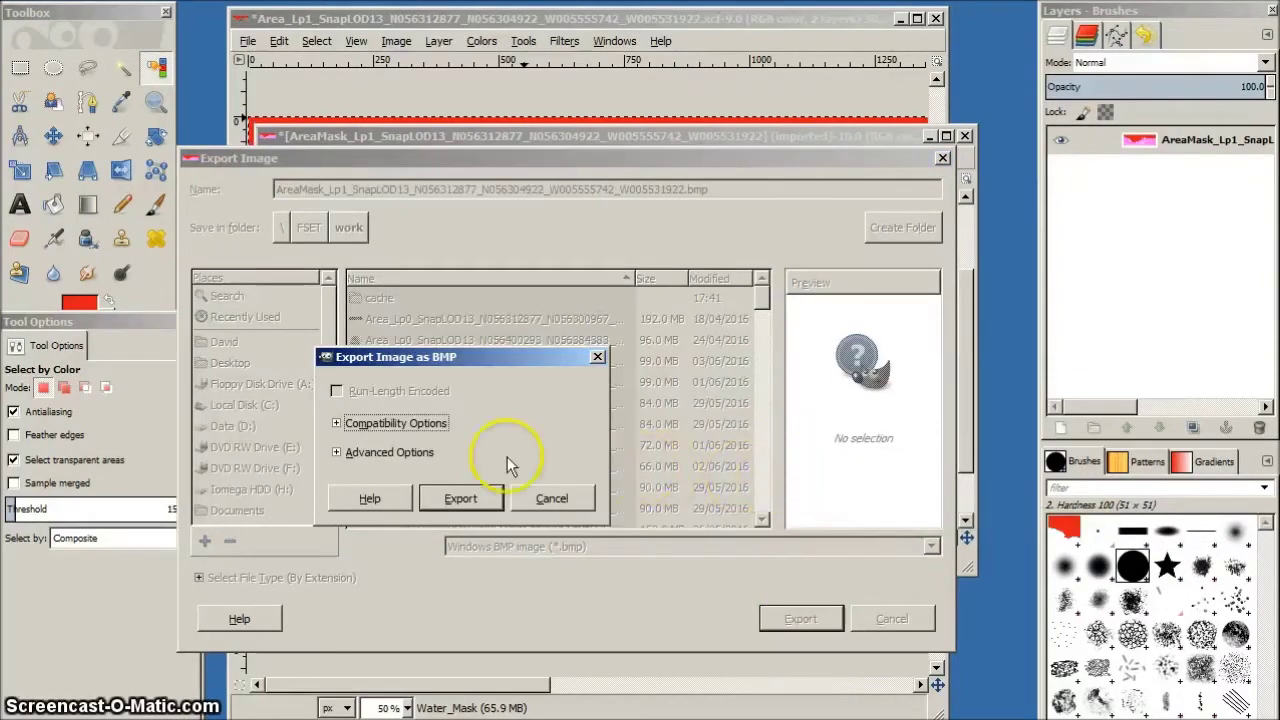
Enable the "Do not write color space information" compatibility option and complete the BMP export.
left_click(392, 421)
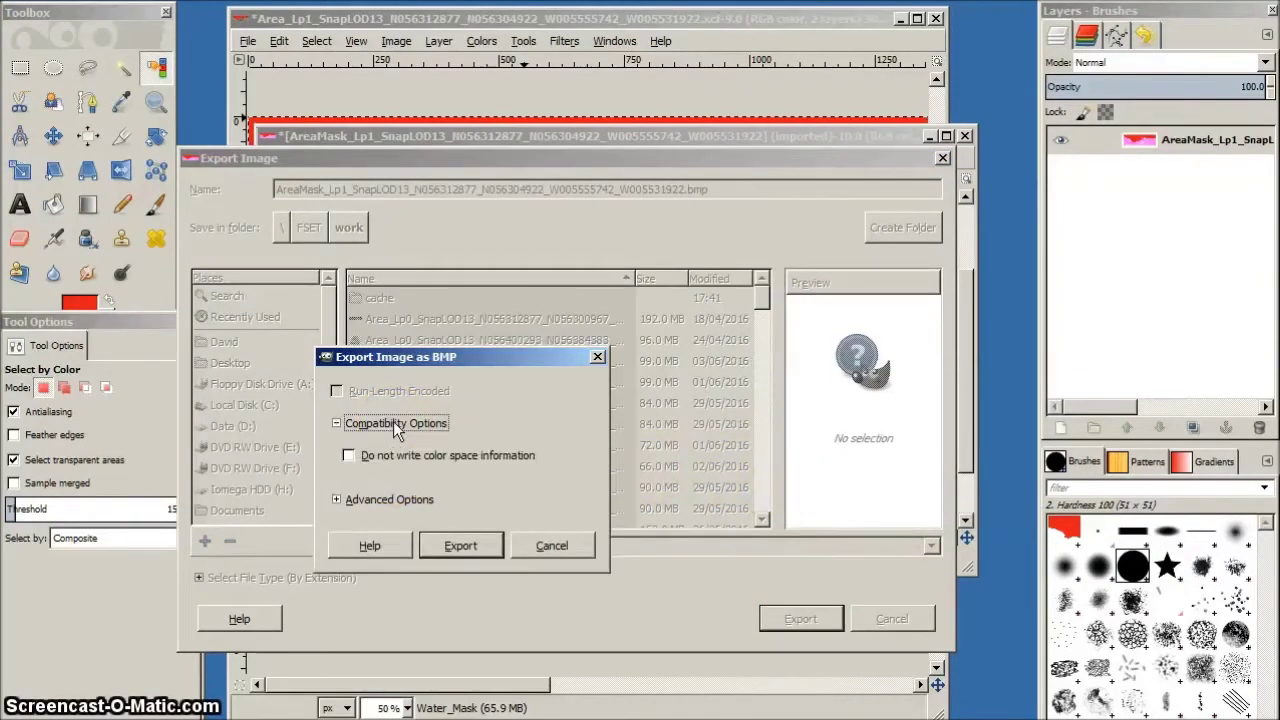
left_click(356, 456)
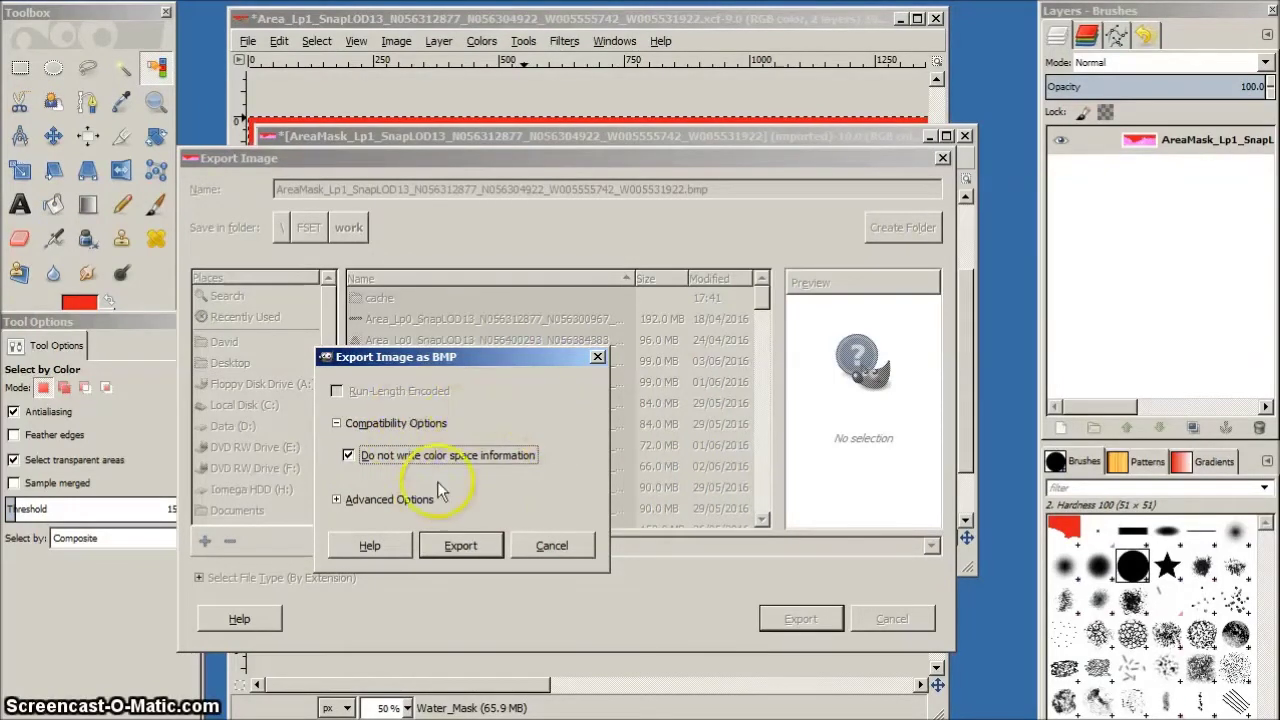
left_click(462, 546)
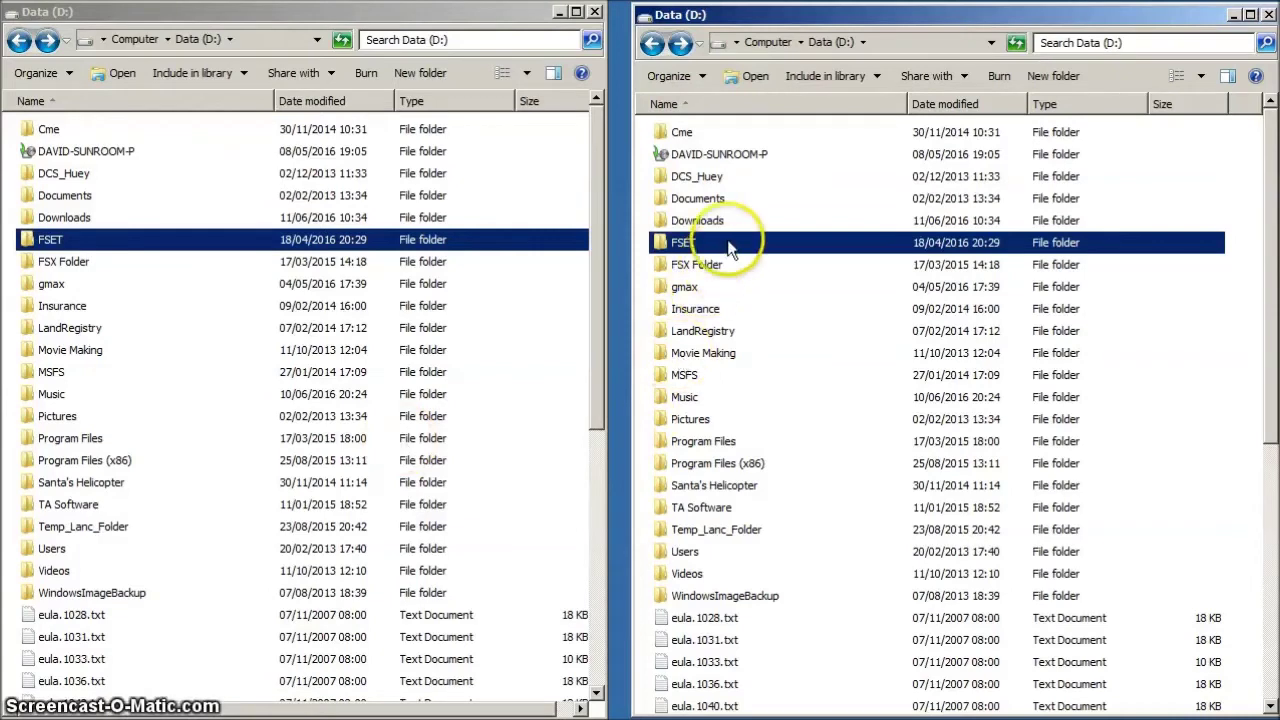
Switch to Windows Explorer, open the FSET folder on drive D: and select resampleFSXSP2.exe.
double_click(145, 243)
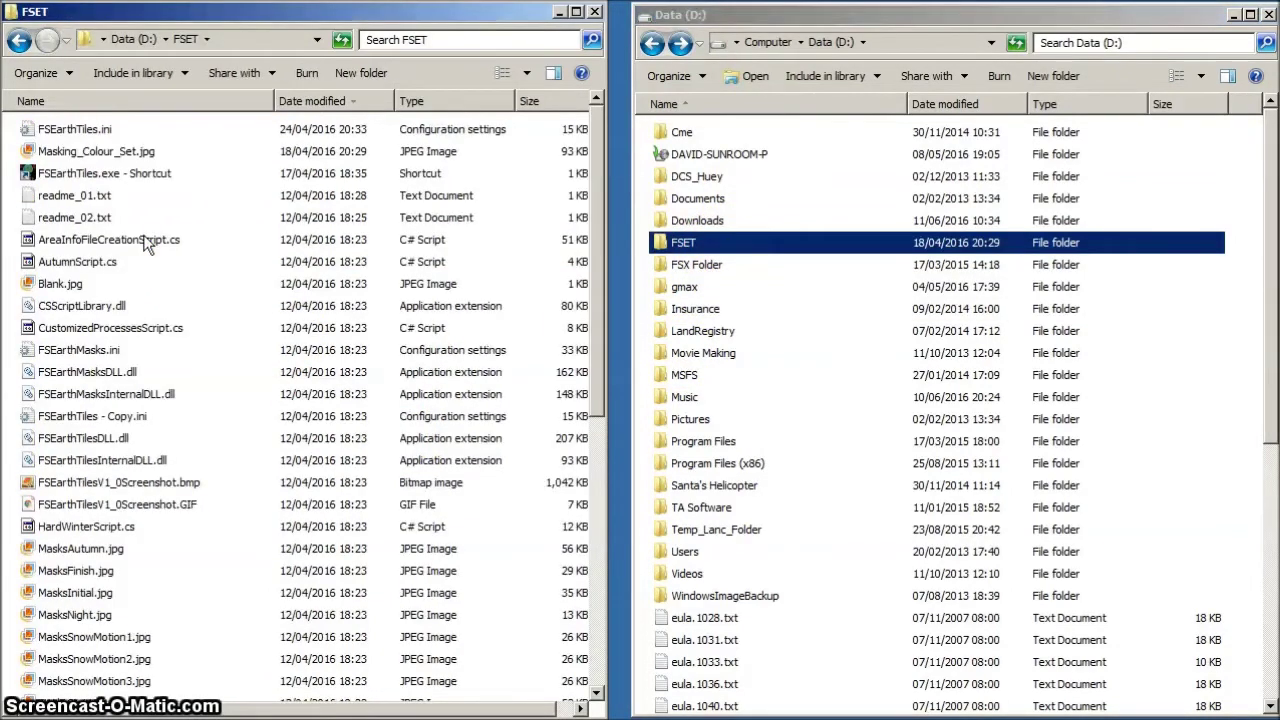
scroll(150, 245, "down", 8)
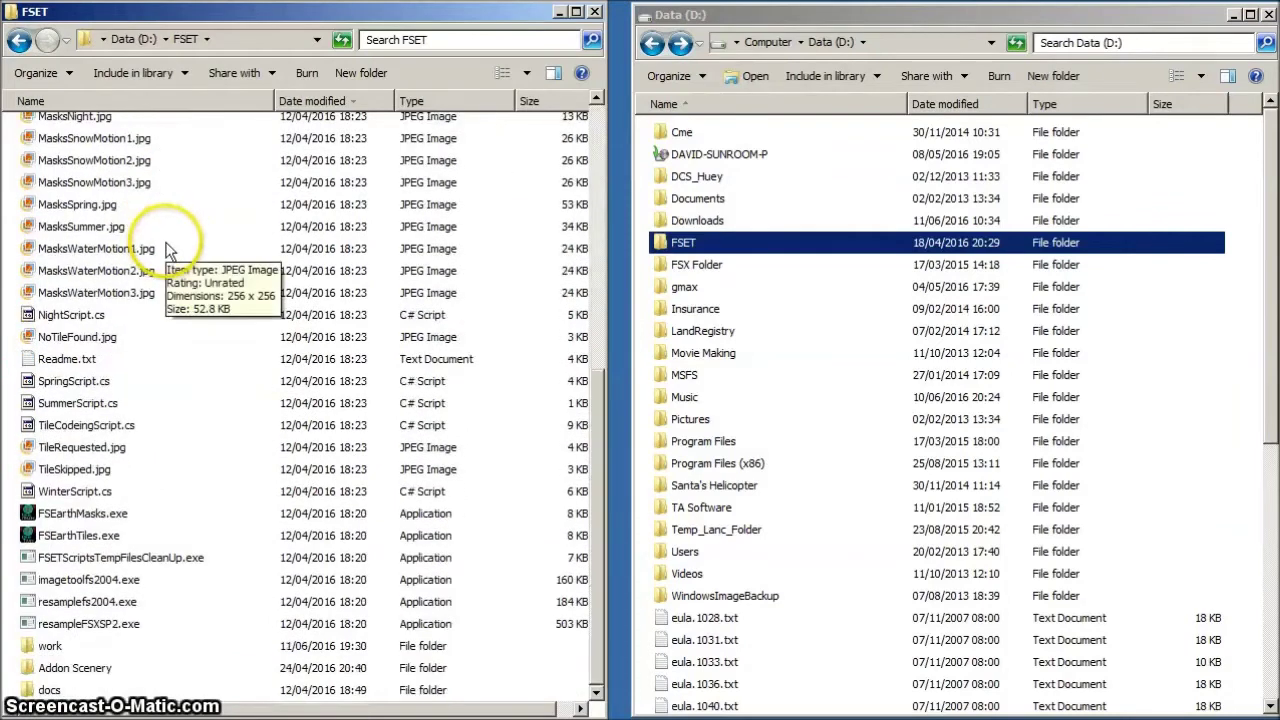
left_click(112, 624)
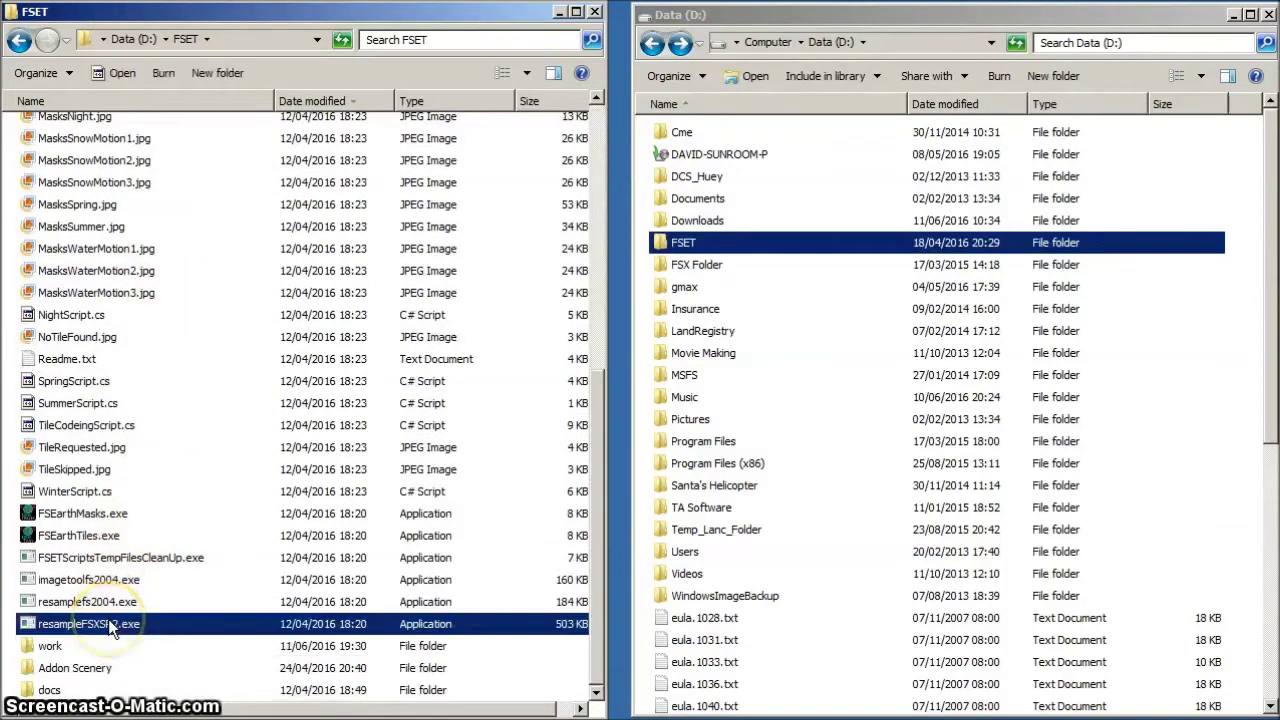
left_click_drag(112, 624, 690, 250)
Run resampleFSXSP2.exe on AreaFSXMasksInfo_Lp1_SnapLOD13_N056312877_N056304922_W005555742_W005531922.inf, taken from the FSET work folder in the second Explorer window.
double_click(690, 245)
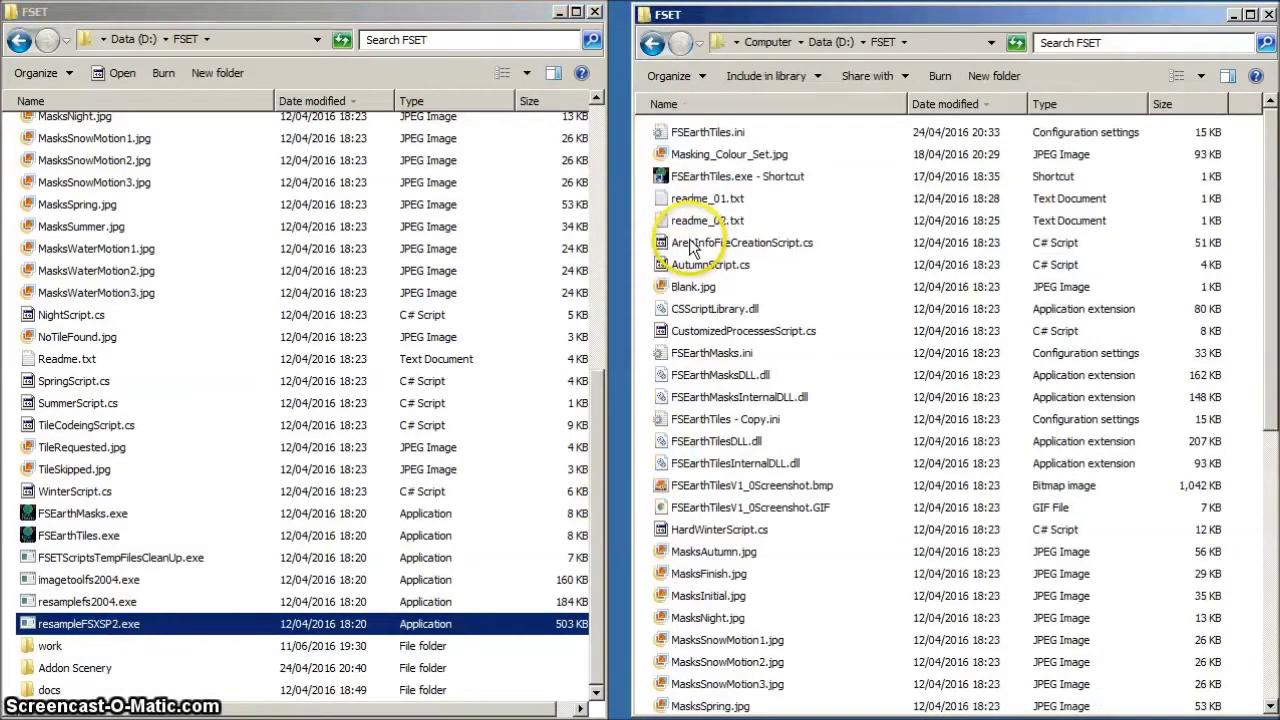
scroll(797, 281, "down", 7)
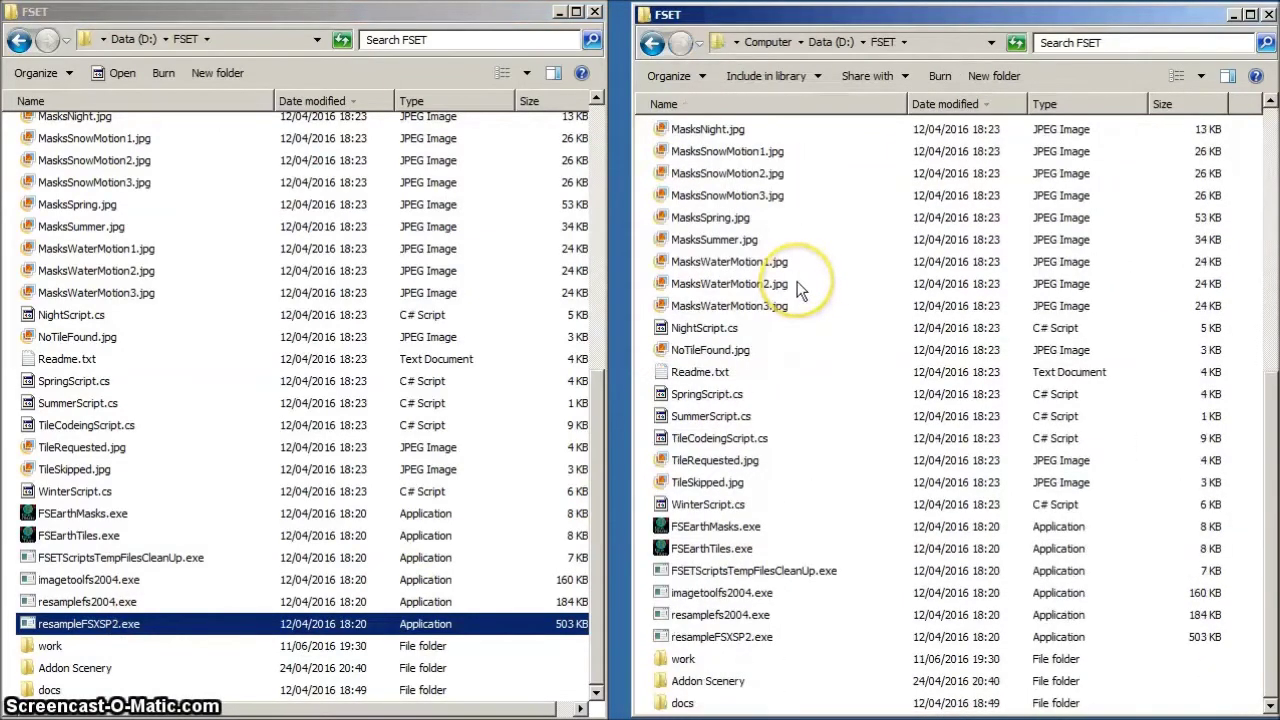
double_click(686, 660)
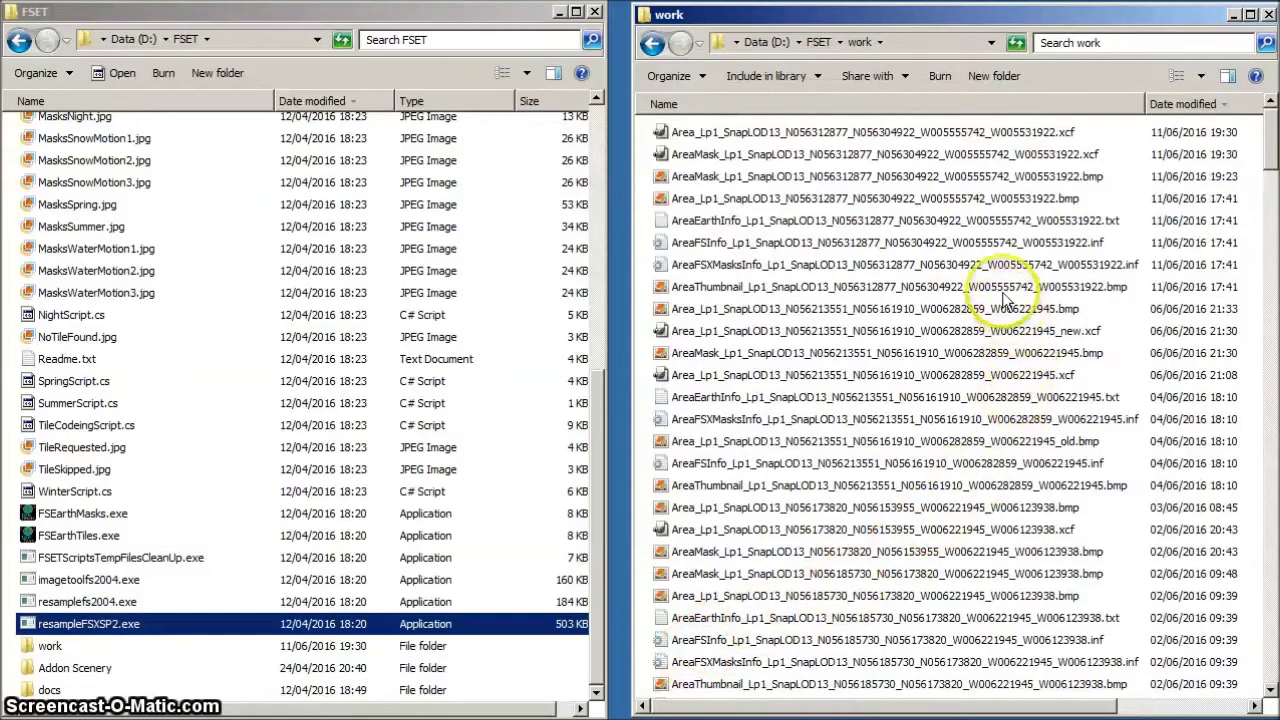
left_click(752, 265)
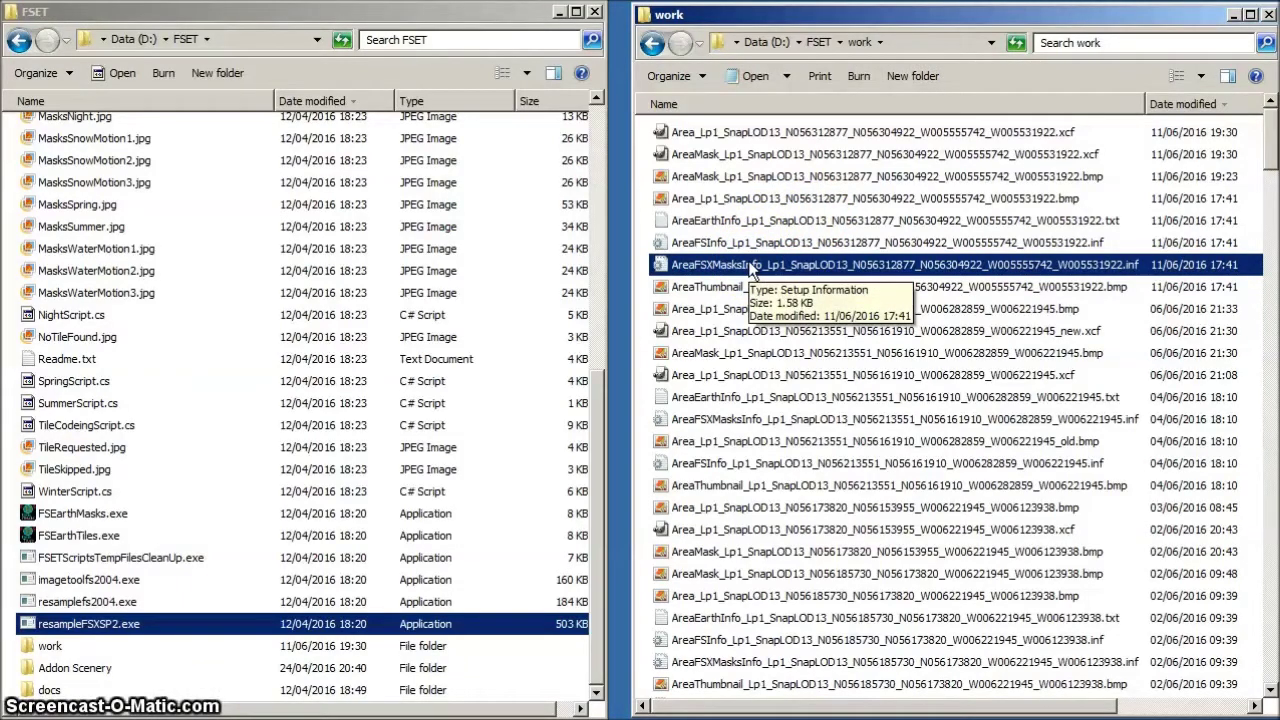
left_click_drag(752, 270, 123, 629)
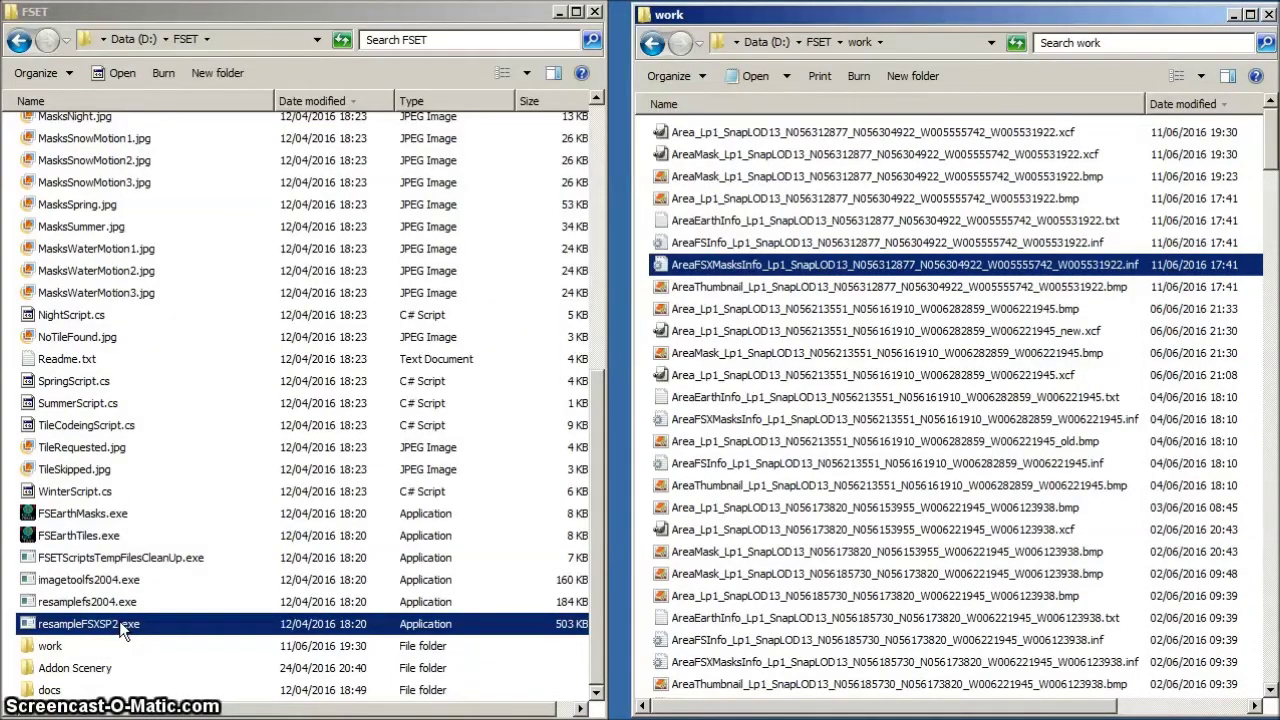
Open the scenery folder under FSET's Addon Scenery and FSEarthTiles folders and check it for the compiled .bgl file.
left_click(100, 670)
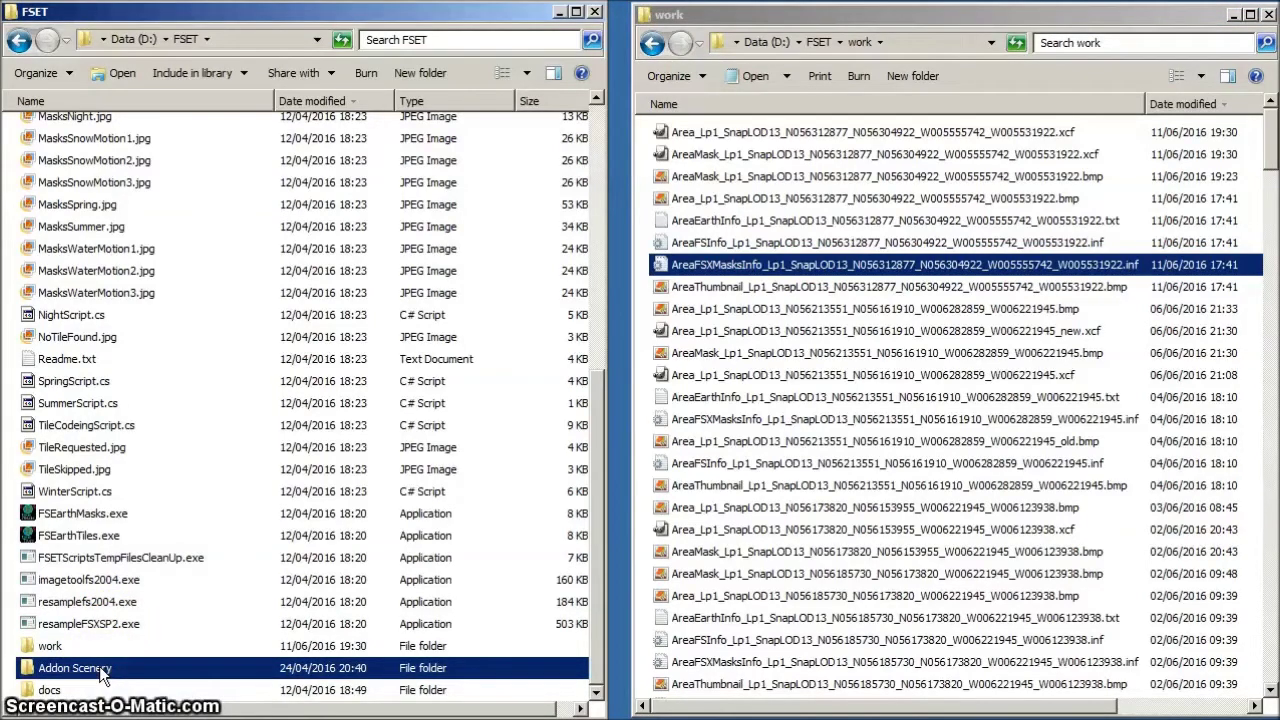
double_click(99, 666)
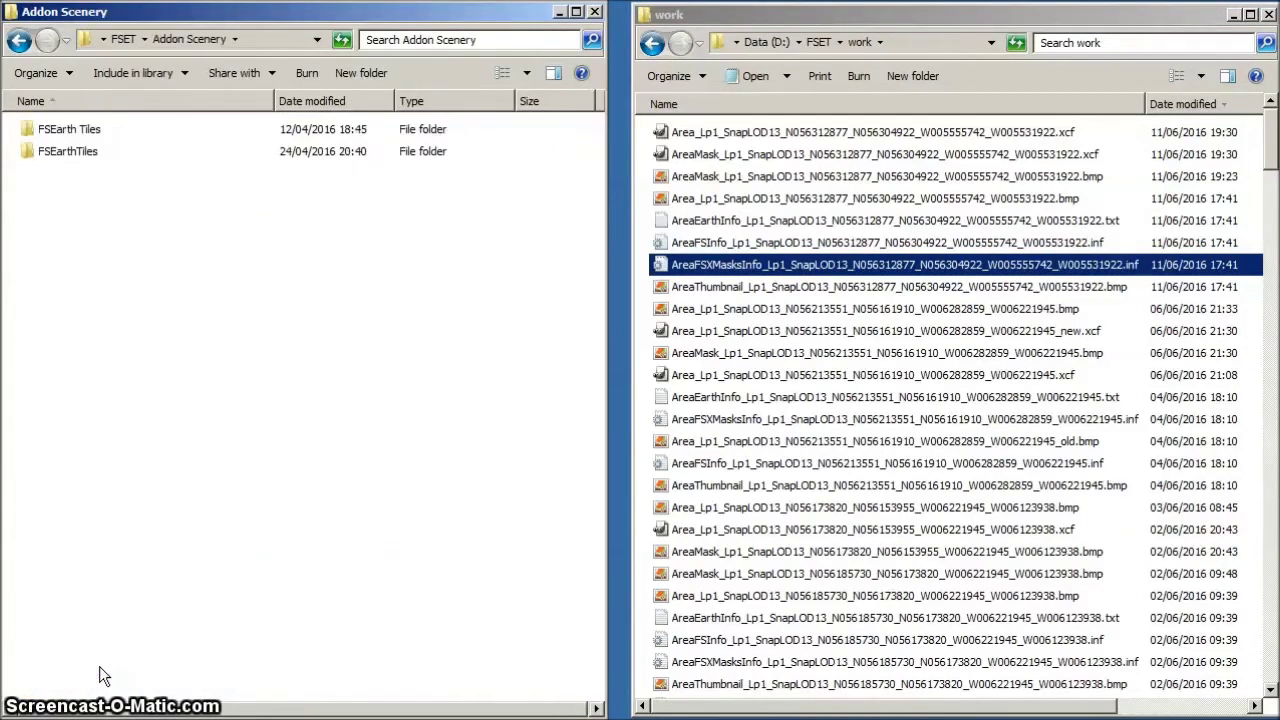
double_click(76, 151)
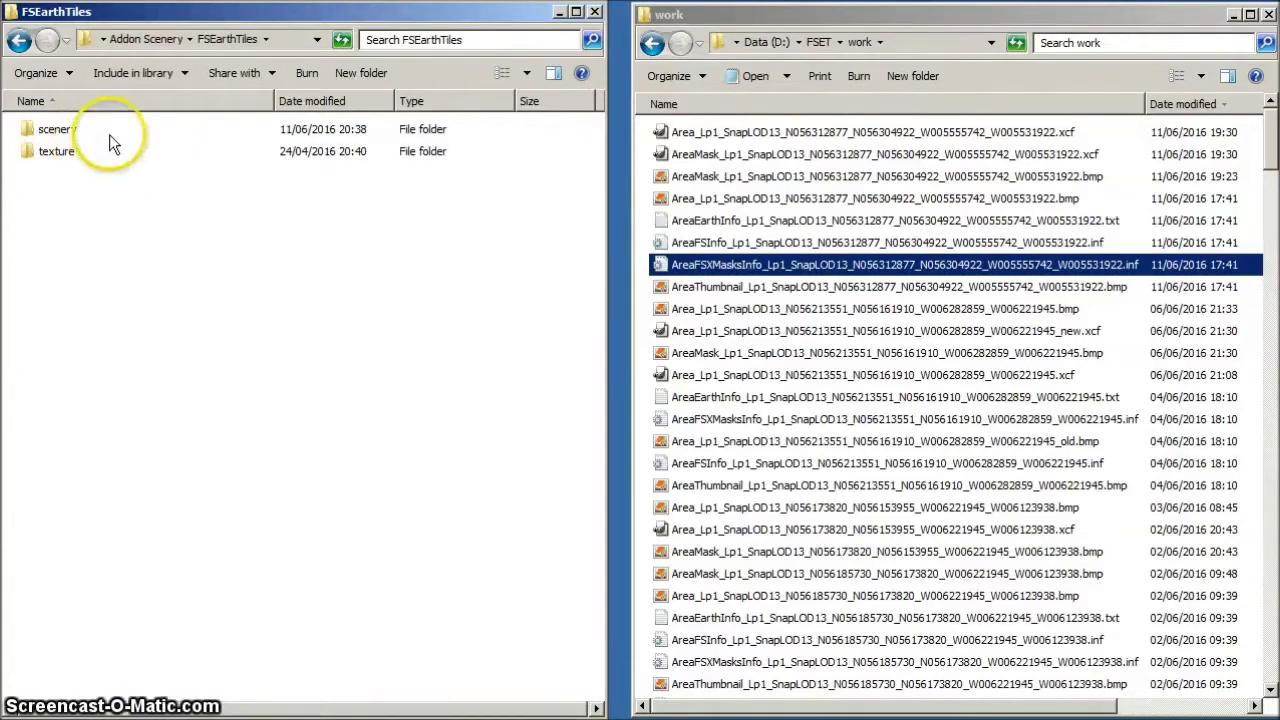
double_click(72, 132)
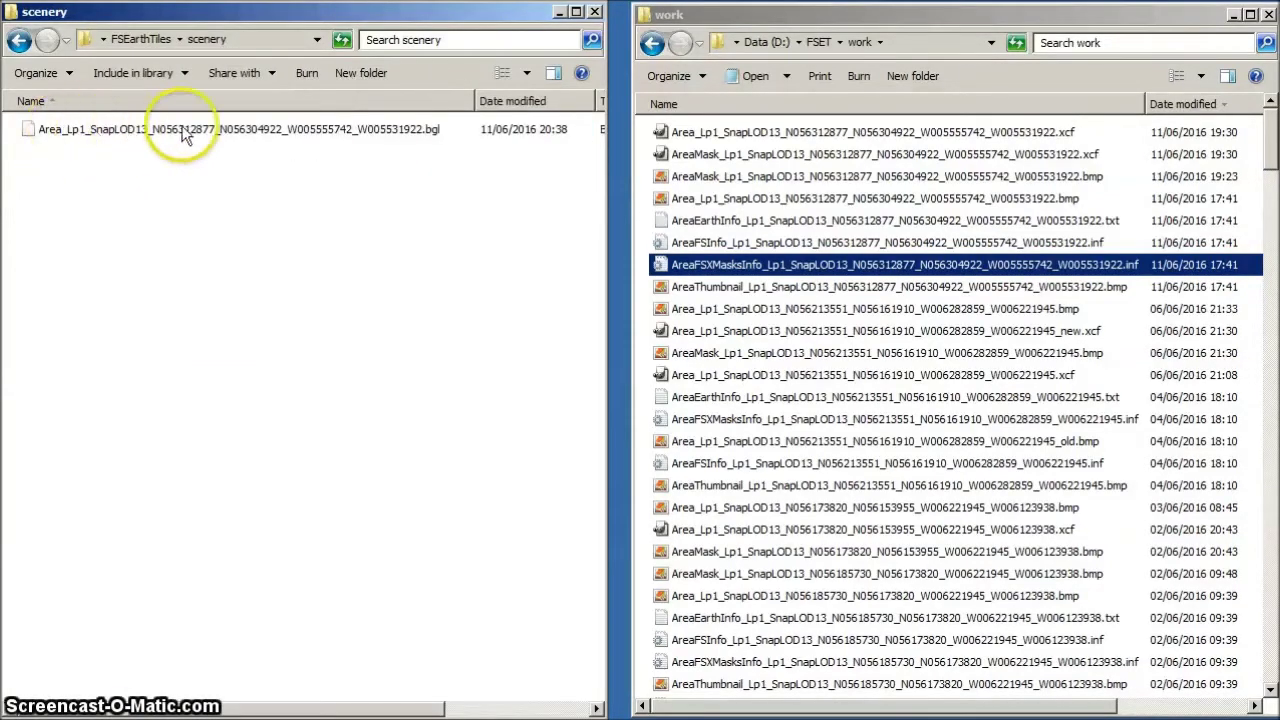
left_click(222, 136)
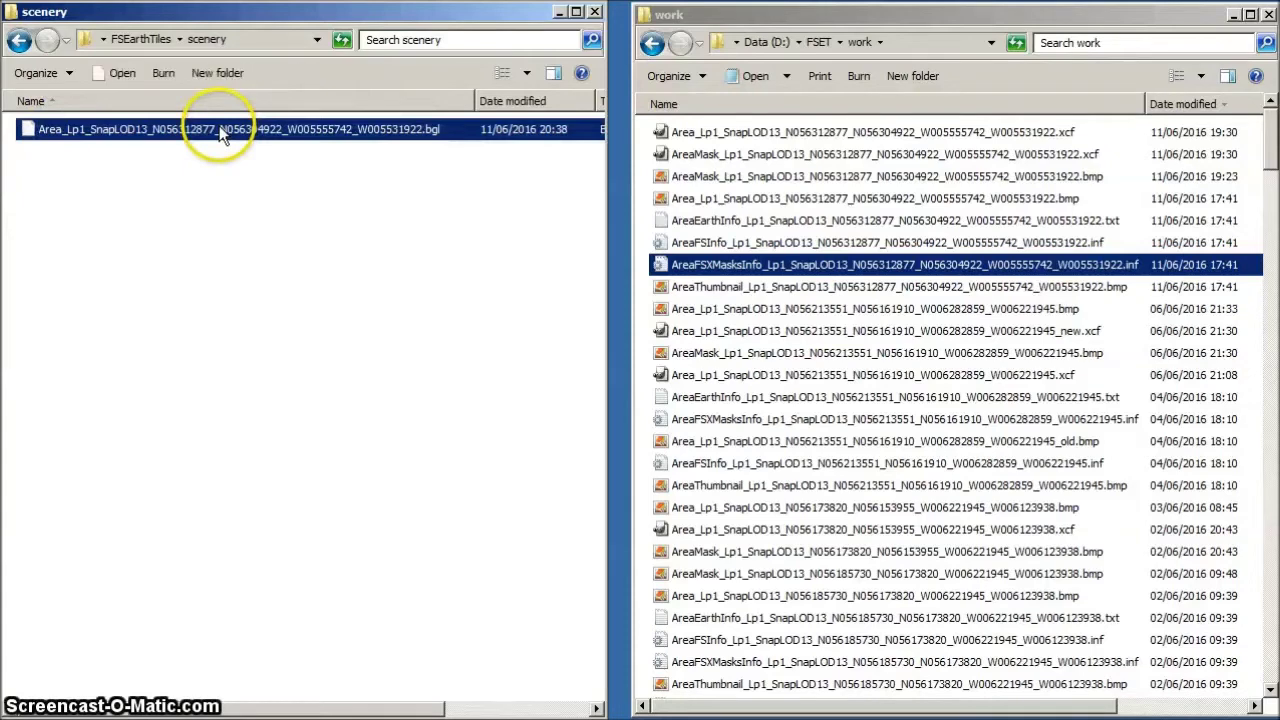
left_click(219, 258)
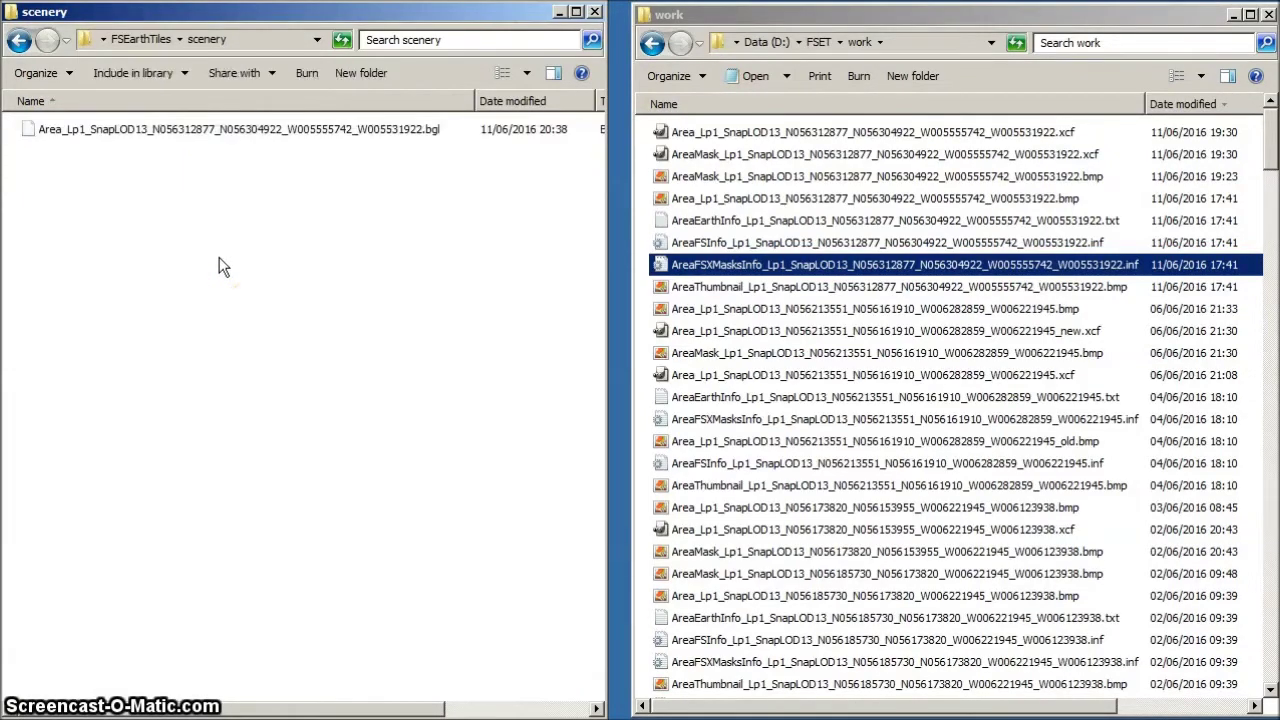